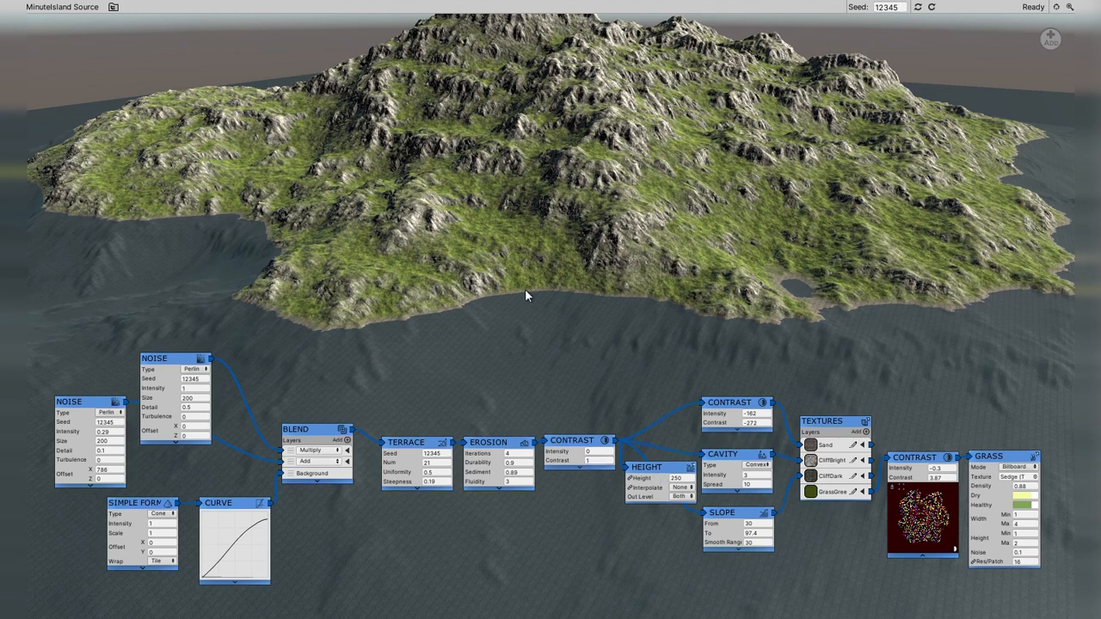
Step: Move the nodes from the Noise inputs through Erosion away from the Contrast node to open a gap in the chain
left_click_drag(546, 318, 48, 596)
scroll(494, 526, "down", 3)
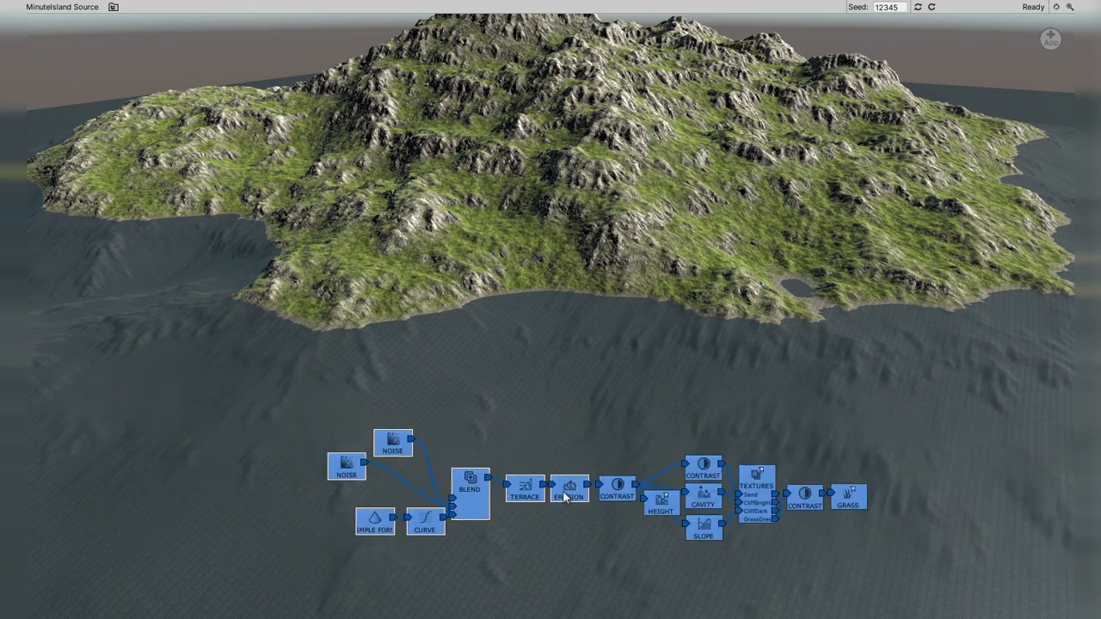
left_click_drag(562, 491, 342, 491)
middle_click_drag(430, 512, 509, 507)
scroll(557, 521, "up", 3)
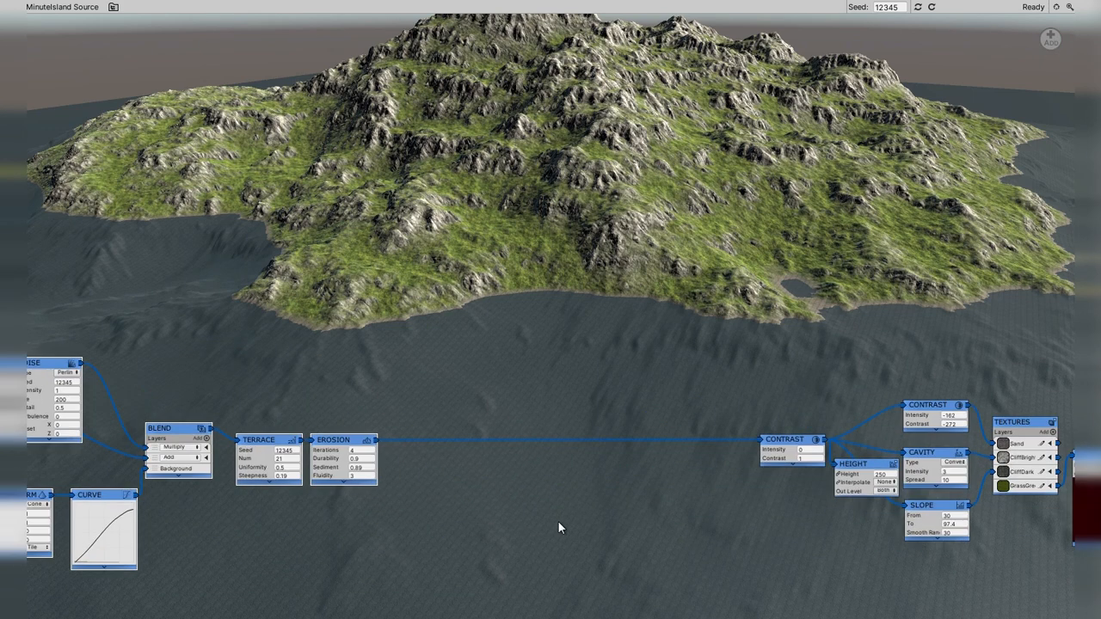
scroll(557, 520, "up", 3)
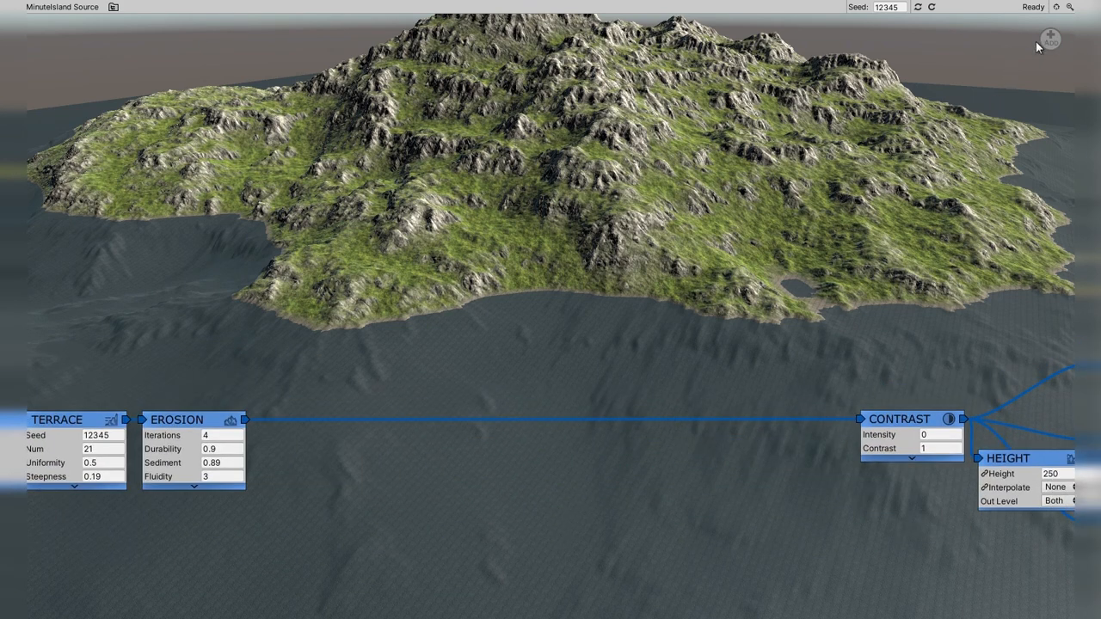
Step: Insert a Ledge node on the connection between Erosion and Contrast
left_click(462, 418)
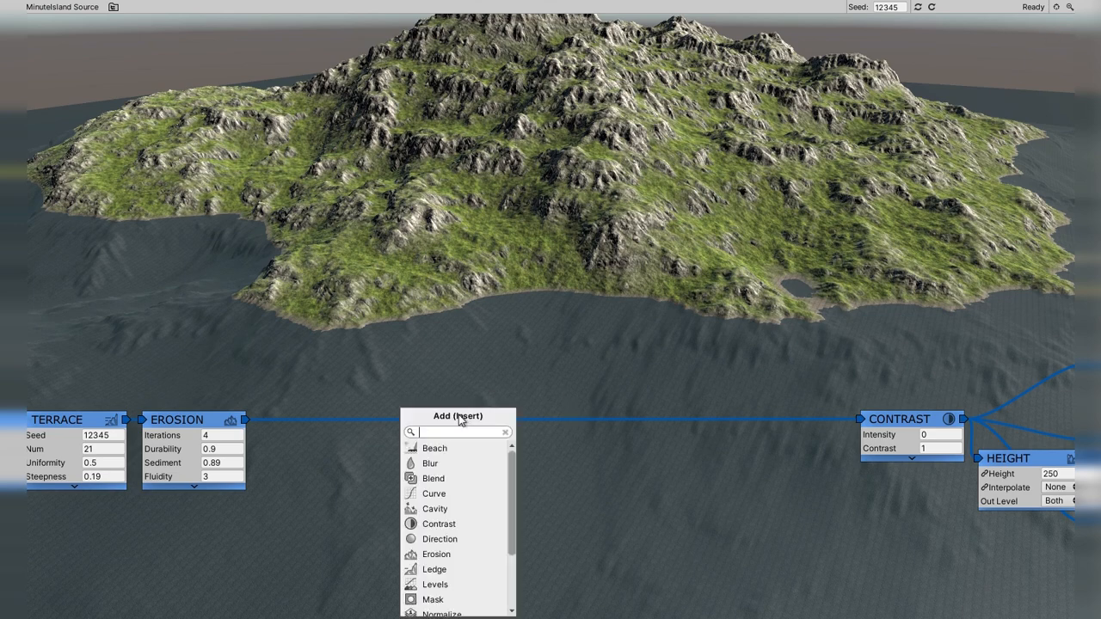
type("ledg")
left_click(443, 447)
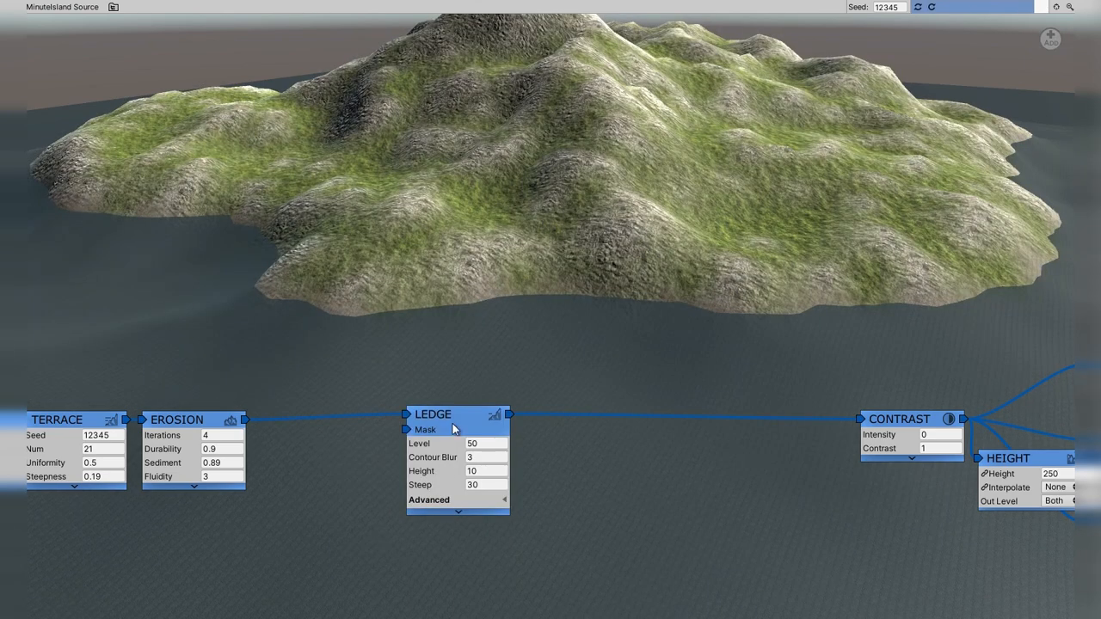
Step: Set the Ledge node's level to 79.8, steep to 165 and contour blur to 0
left_click_drag(454, 429, 871, 420)
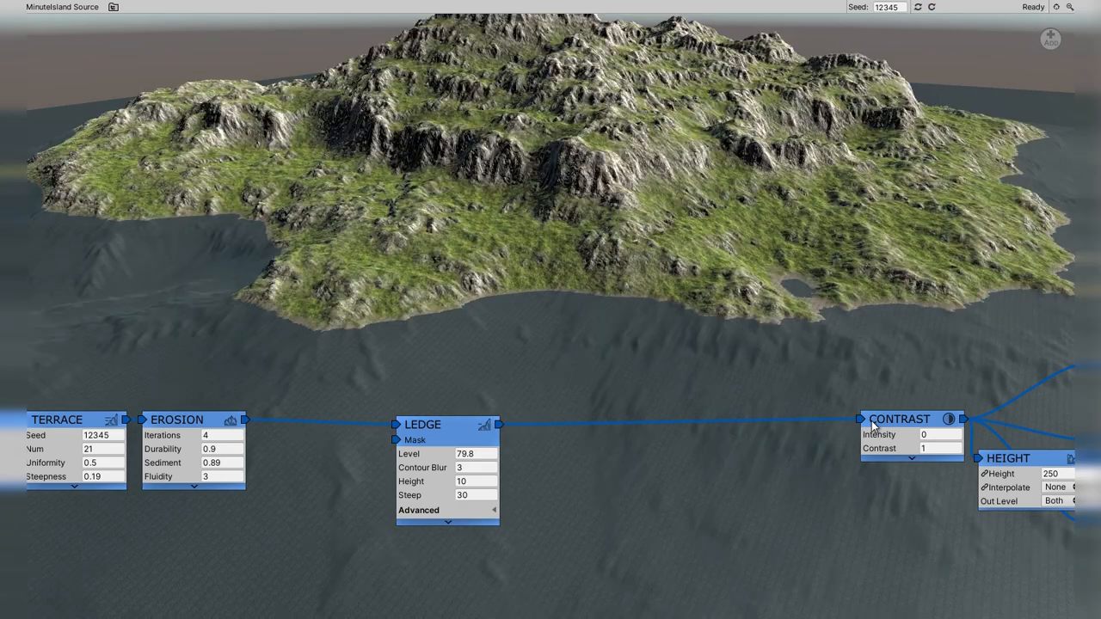
left_click_drag(413, 495, 681, 397)
scroll(616, 288, "up", 10)
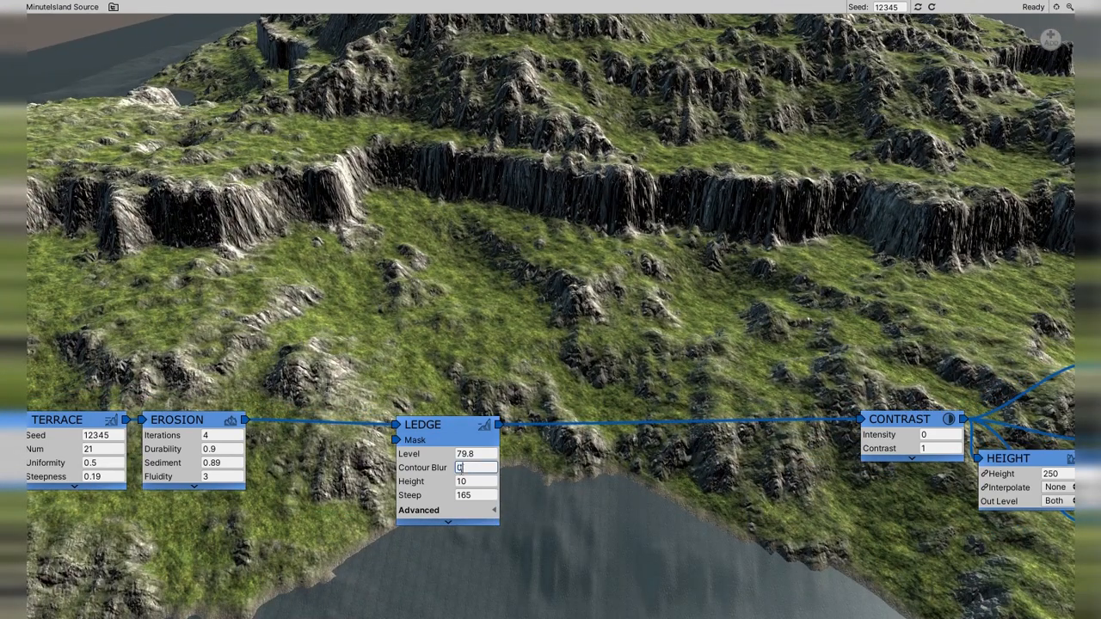
key("Return")
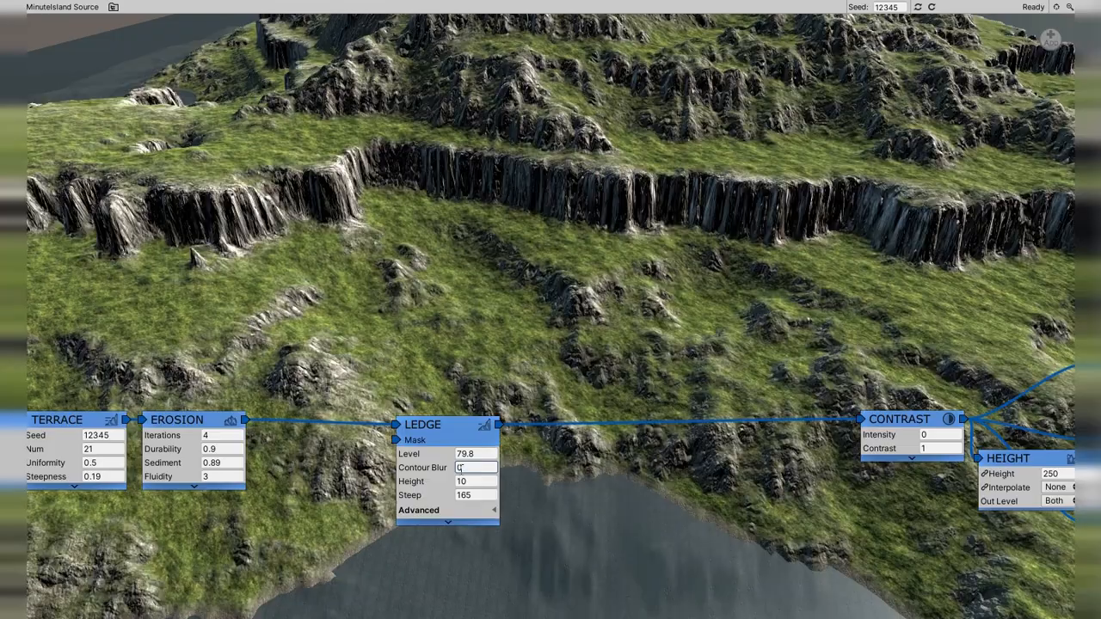
Step: Examine the unblurred ledge cliffs around the island from several angles
left_click_drag(308, 274, 360, 274, "alt")
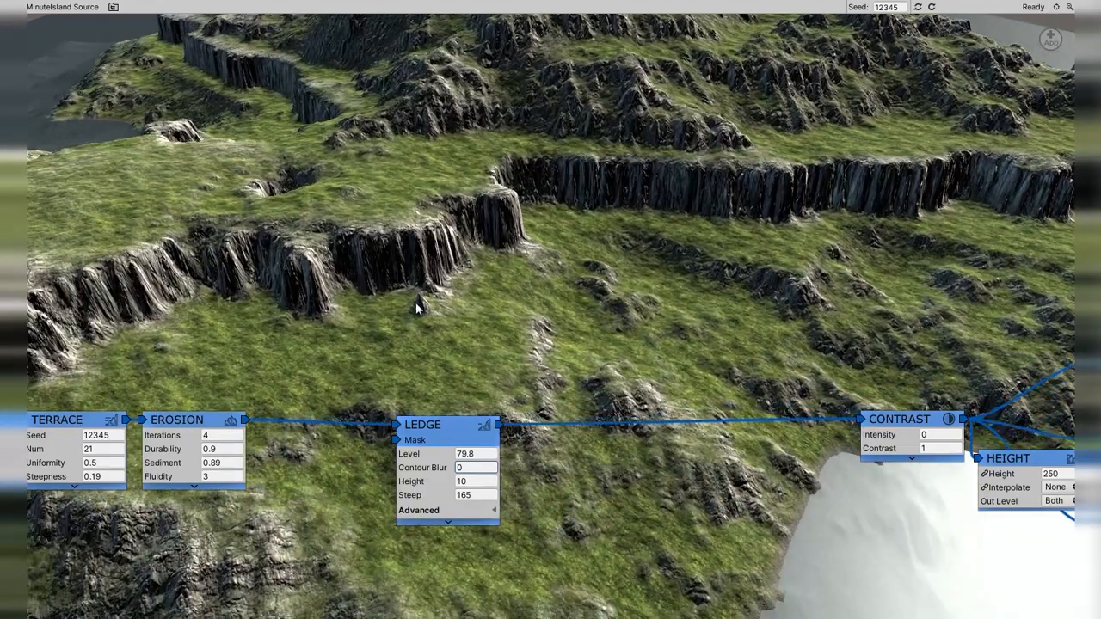
left_click_drag(304, 325, 443, 320, "alt")
left_click_drag(376, 325, 674, 475, "alt")
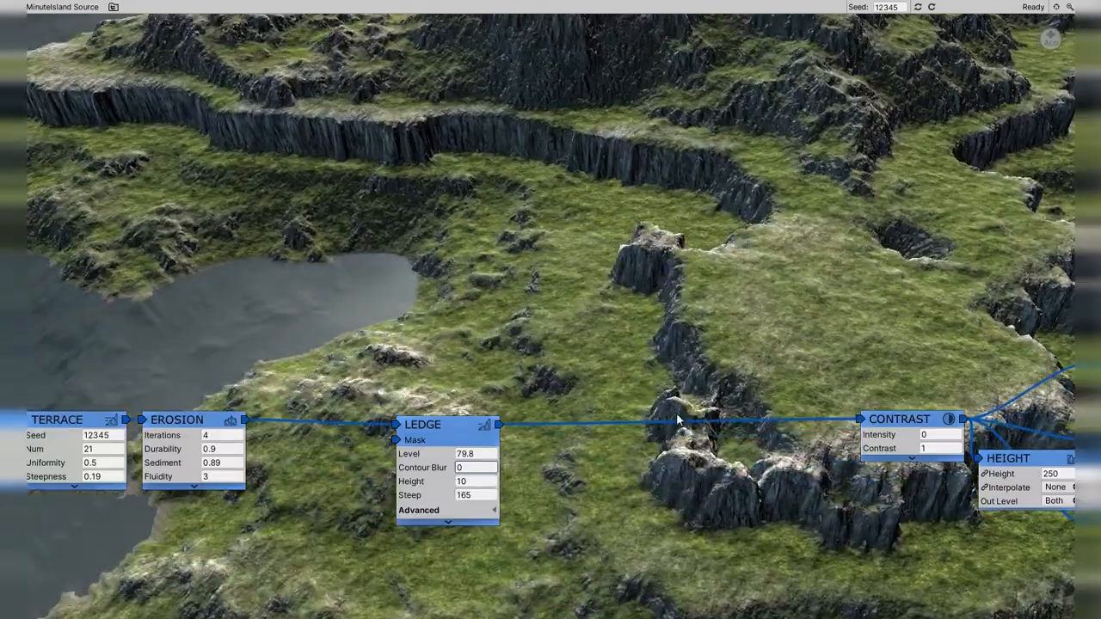
left_click_drag(677, 419, 593, 389, "alt")
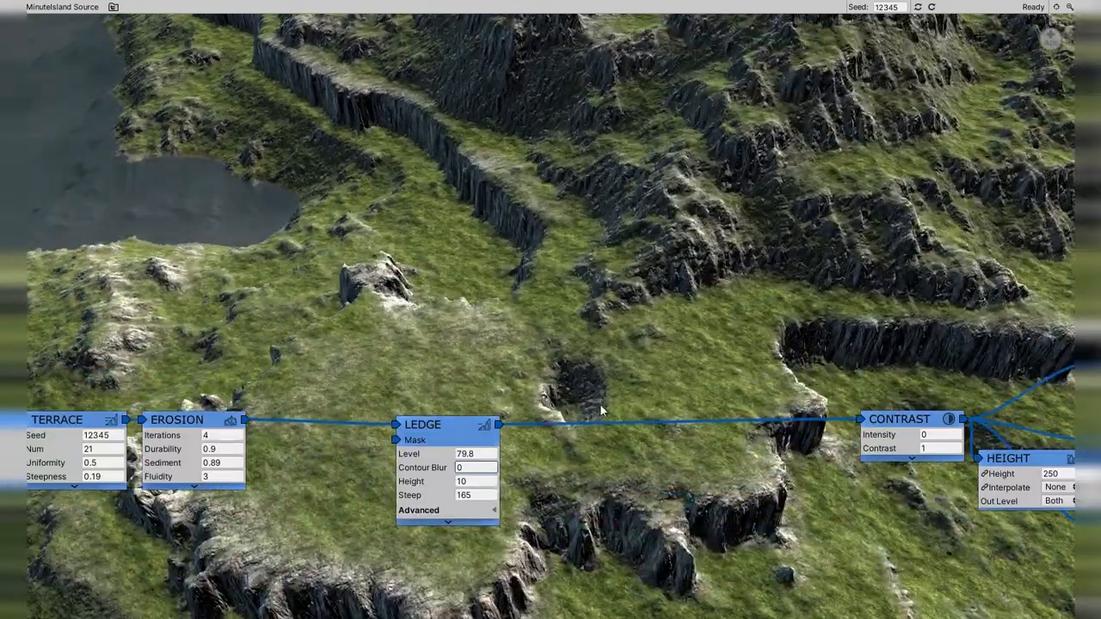
left_click_drag(792, 421, 641, 357, "alt")
middle_click_drag(632, 366, 625, 428)
left_click_drag(625, 428, 674, 384, "alt")
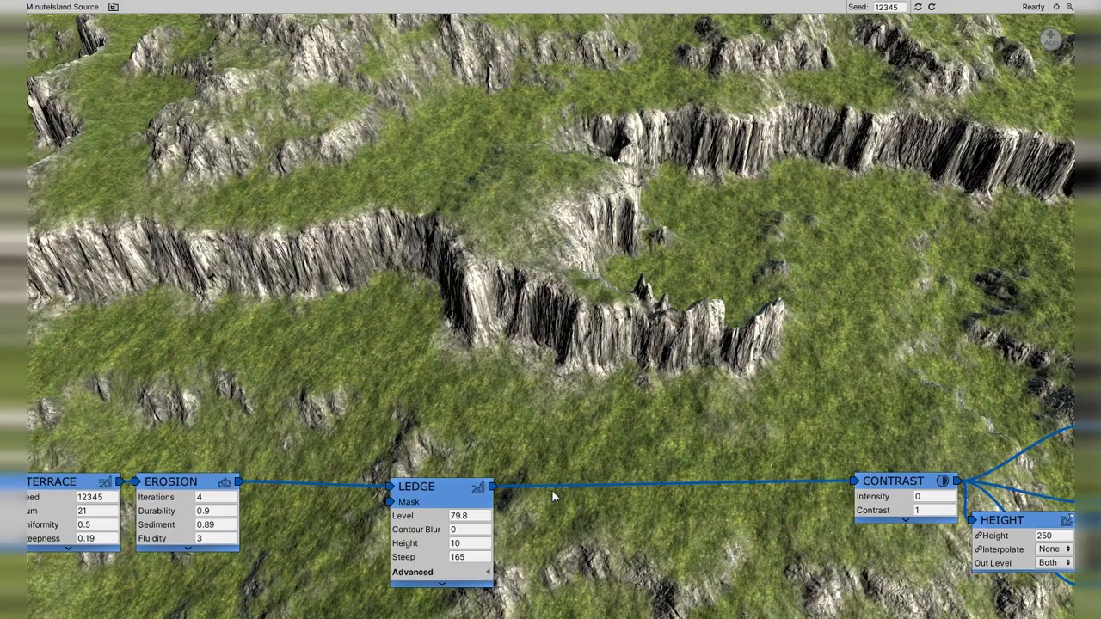
Step: Raise the Ledge node's contour blur to 3.28 and then to 5.34, checking the smoothed cliff line
left_click_drag(424, 531, 539, 466)
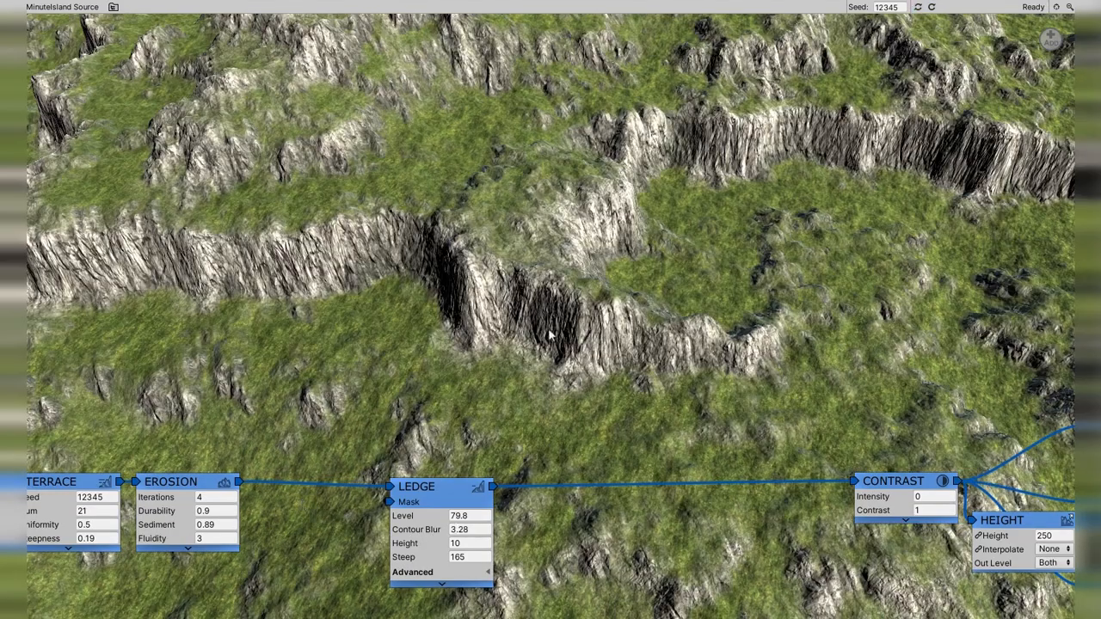
left_click_drag(550, 332, 616, 295, "alt")
left_click_drag(415, 530, 555, 256)
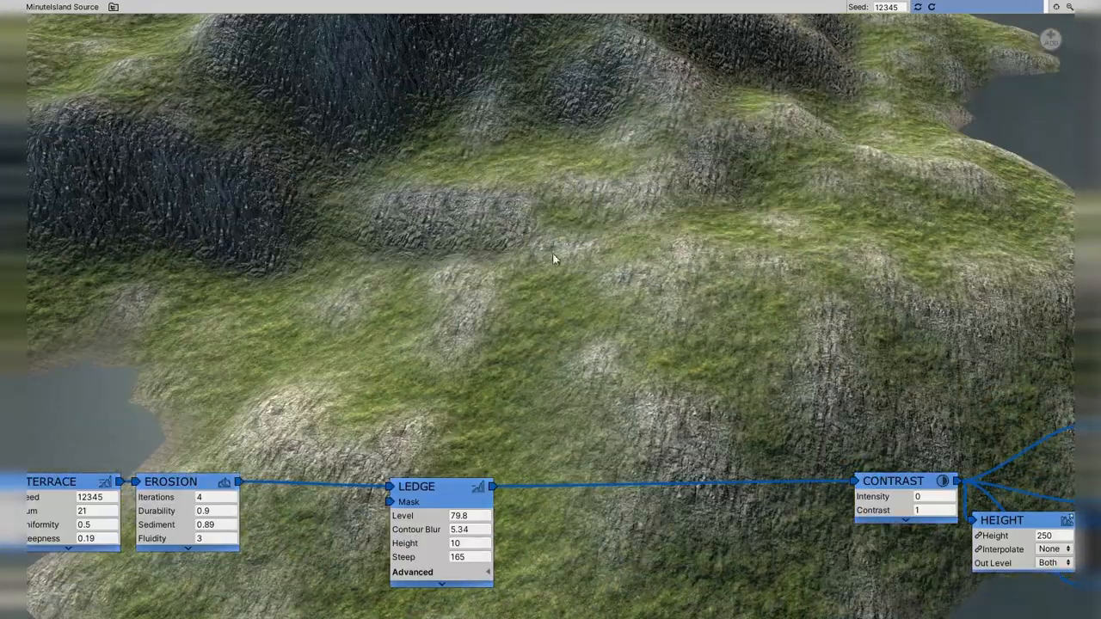
left_click_drag(710, 291, 431, 238, "alt")
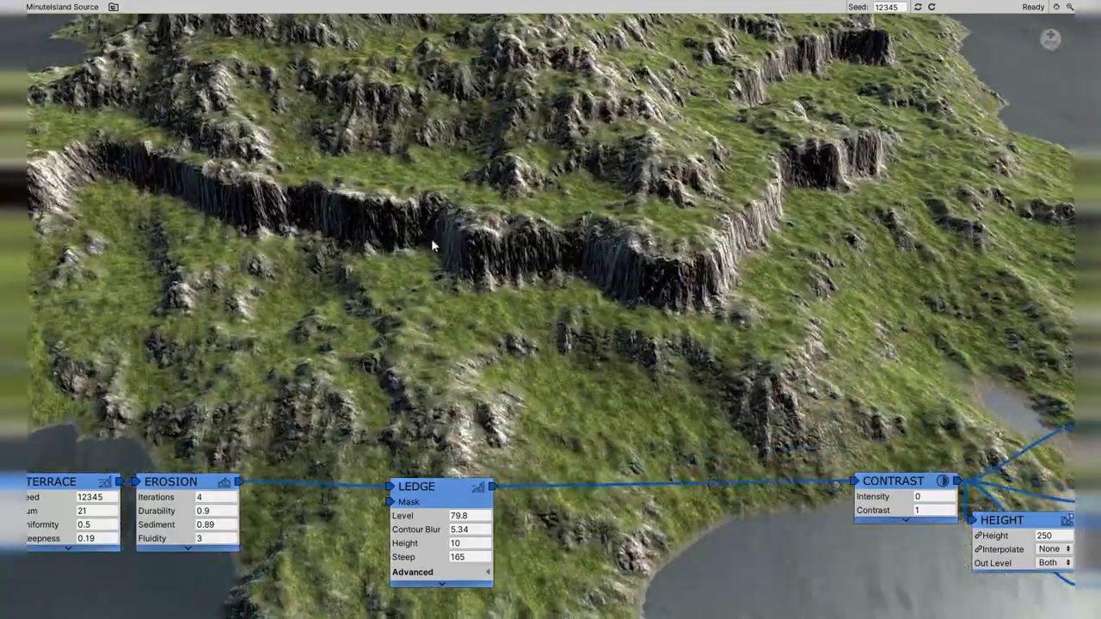
Step: Try ledge heights of 2.97 and 13.8, and settle on 6.78
scroll(456, 233, "down", 3)
left_click_drag(415, 546, 729, 521)
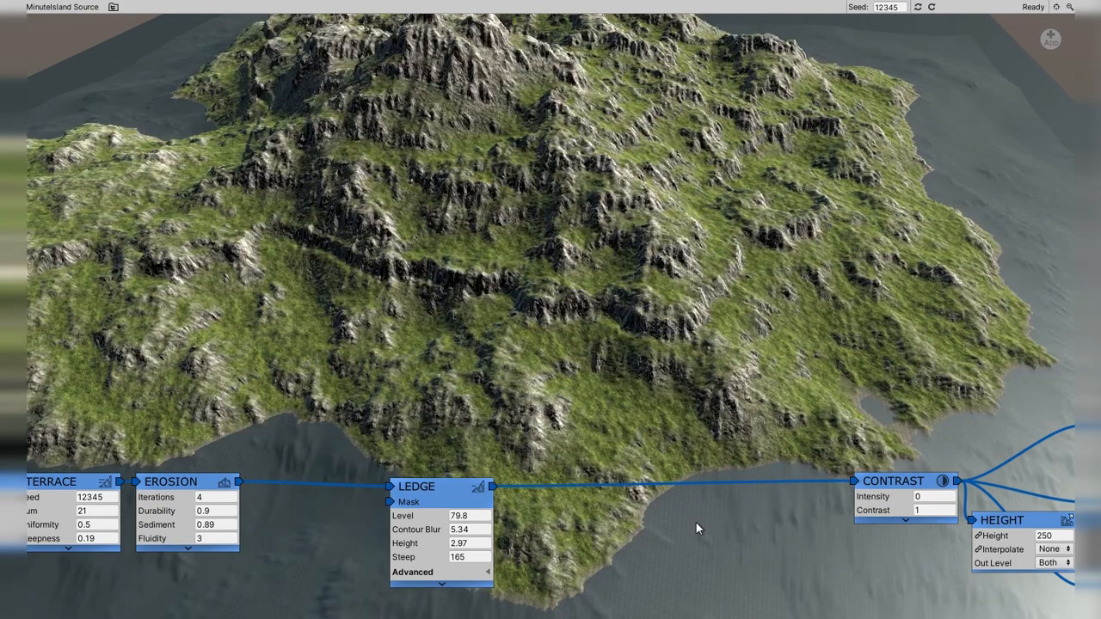
left_click_drag(412, 548, 395, 462)
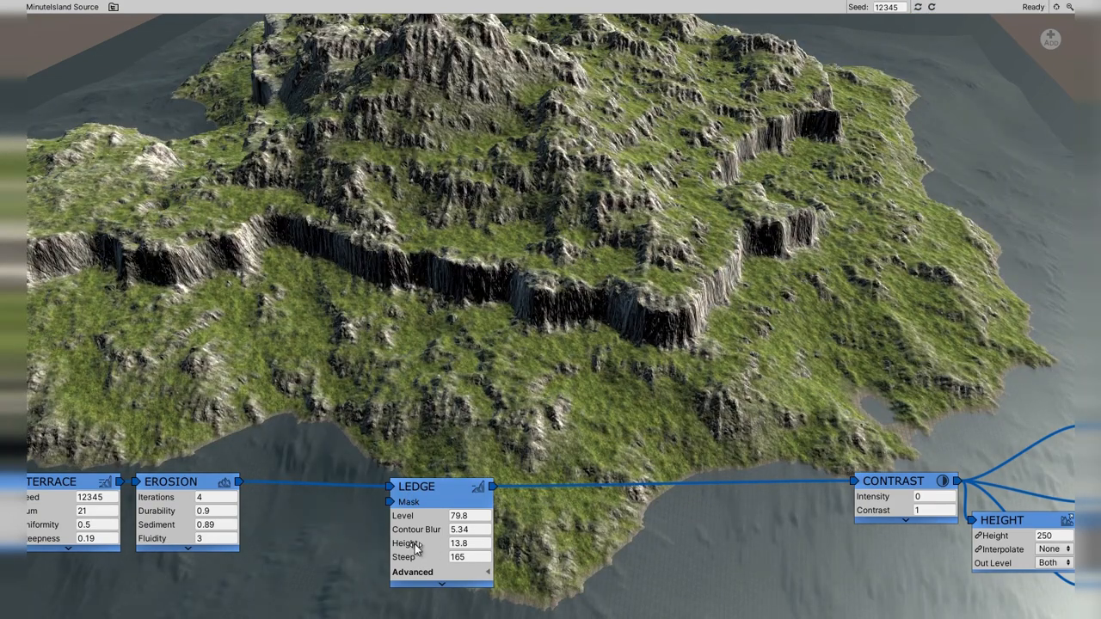
left_click_drag(412, 545, 413, 615)
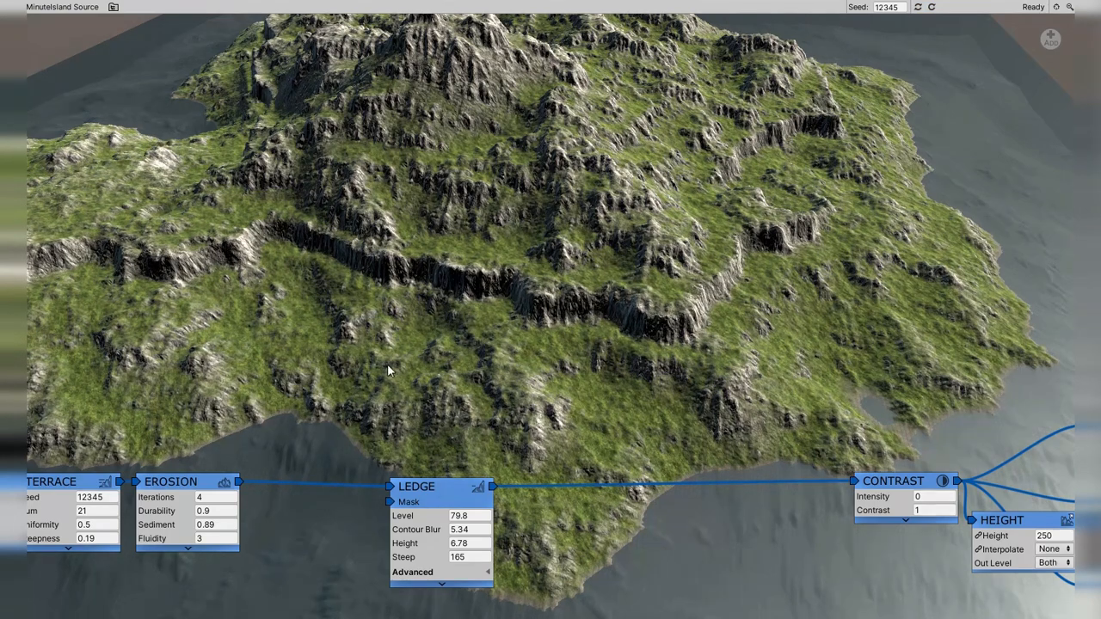
Step: Bring the ledge down to the shoreline with level 51 and soften it with steep 51.8
middle_click_drag(562, 410, 578, 344)
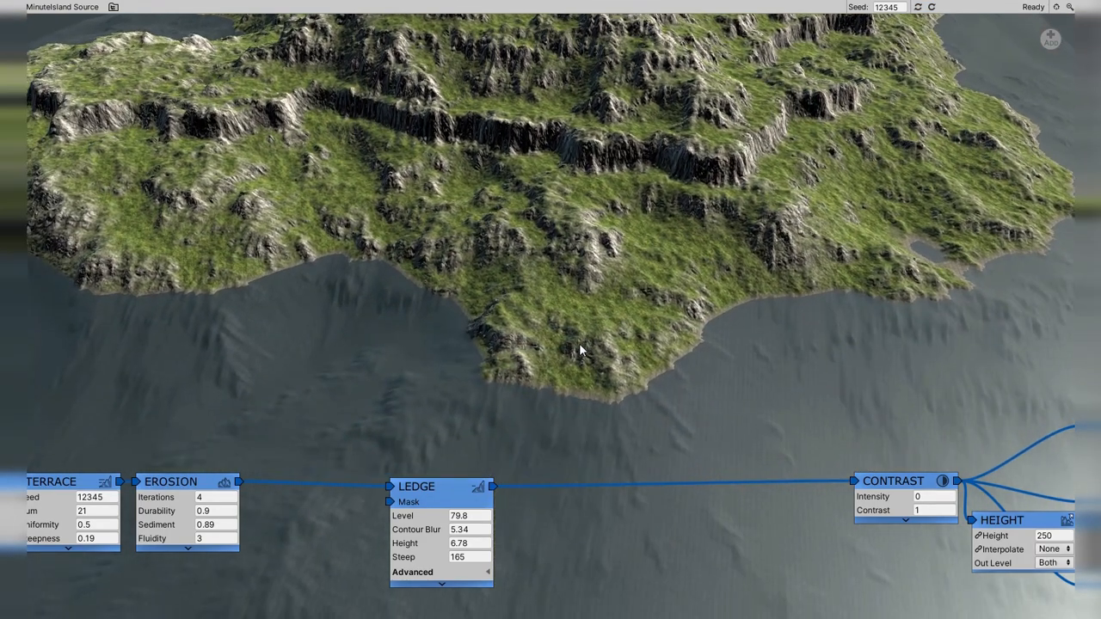
left_click_drag(428, 519, 17, 491)
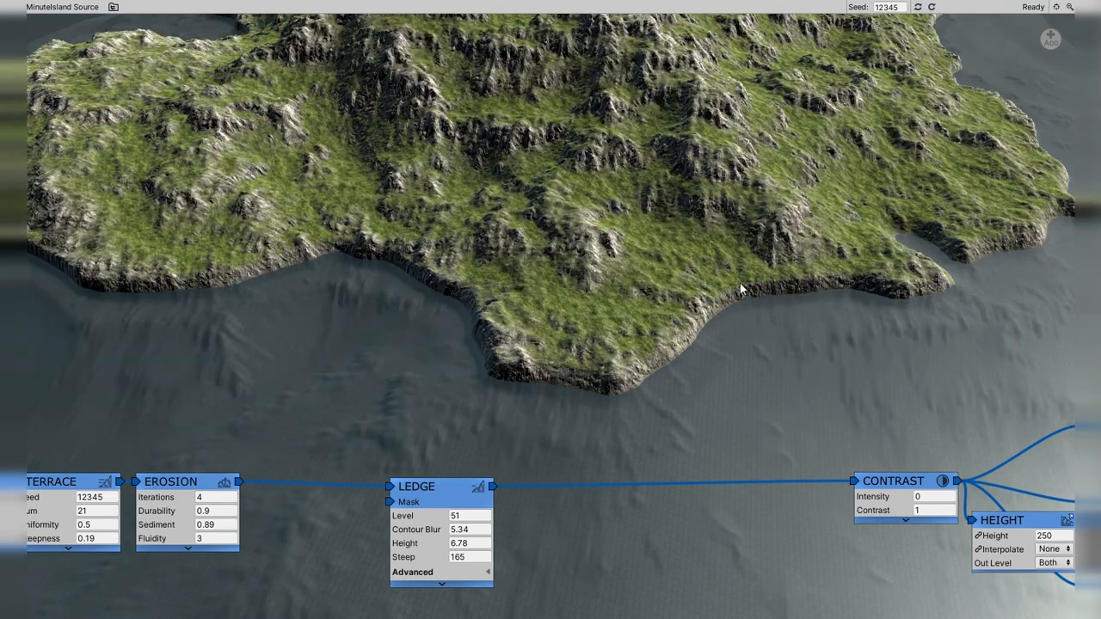
left_click_drag(417, 555, 602, 486)
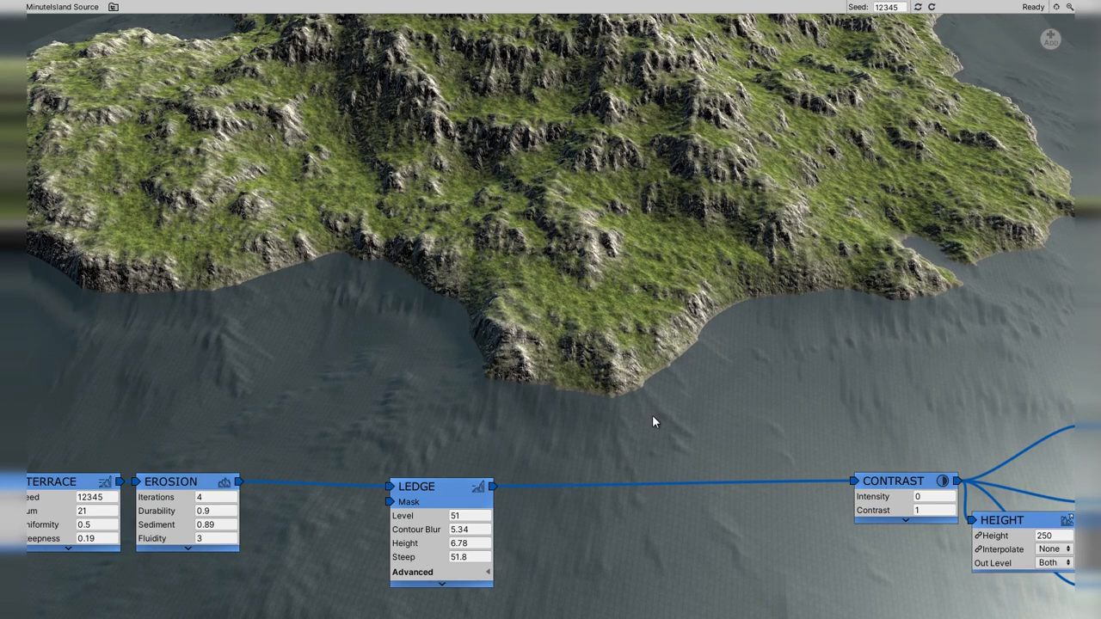
left_click_drag(1027, 359, 336, 332, "alt")
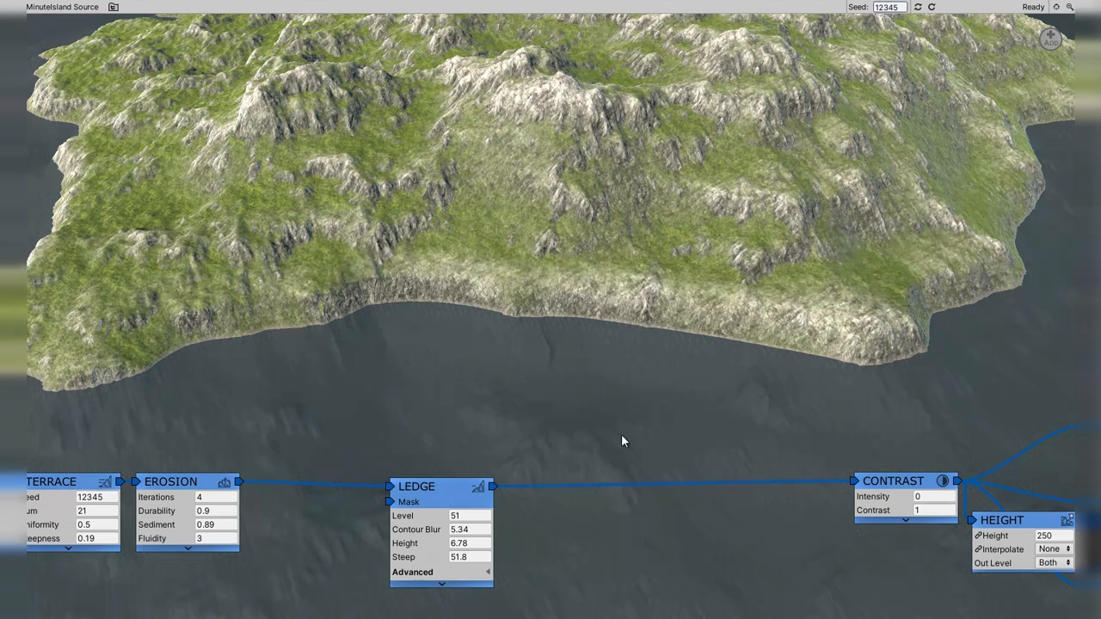
Step: Add a Noise node with seed 12505 and size 50, and connect its output to the Ledge node's mask
middle_click_drag(621, 434, 645, 332, "alt")
middle_click_drag(615, 491, 700, 353)
right_click(239, 473)
left_click(235, 503)
left_click(234, 505)
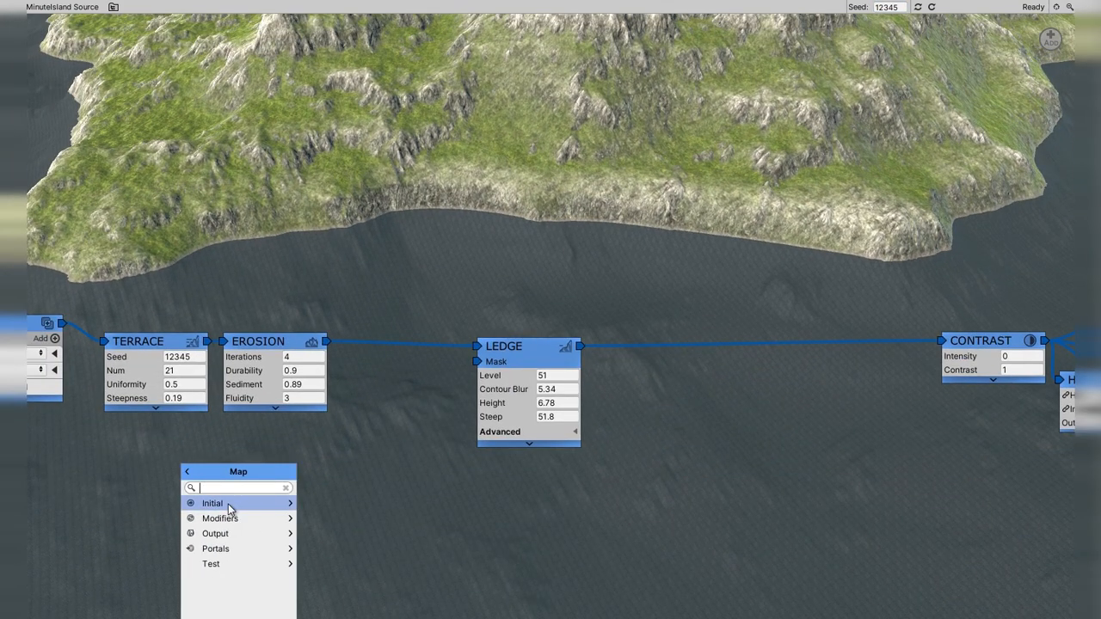
left_click(230, 507)
left_click(215, 533)
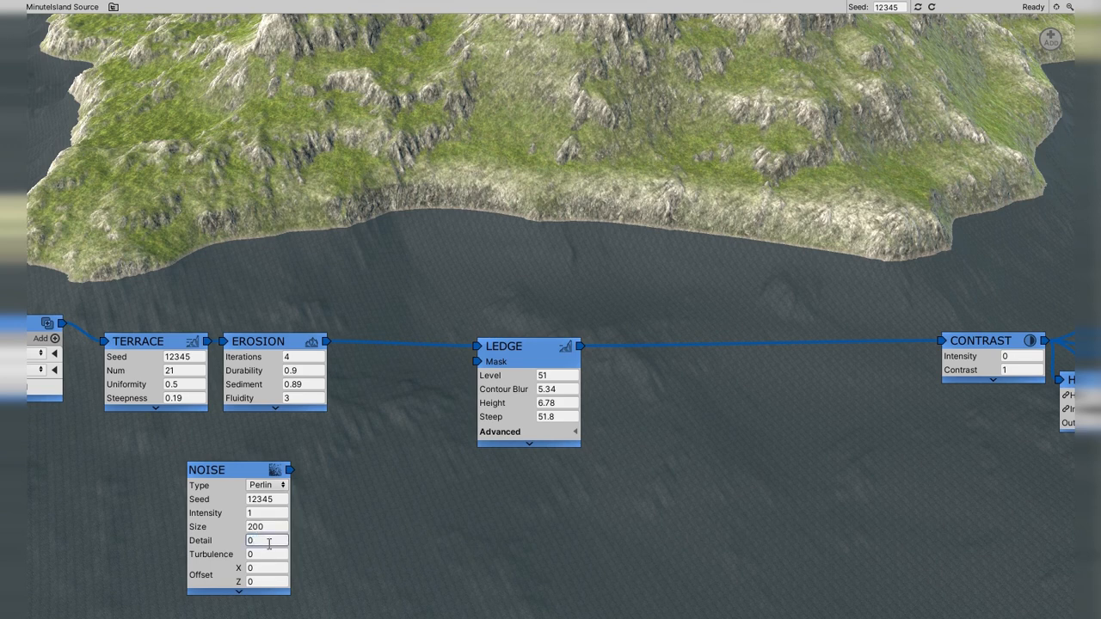
left_click_drag(221, 498, 286, 501)
left_click_drag(290, 469, 478, 361)
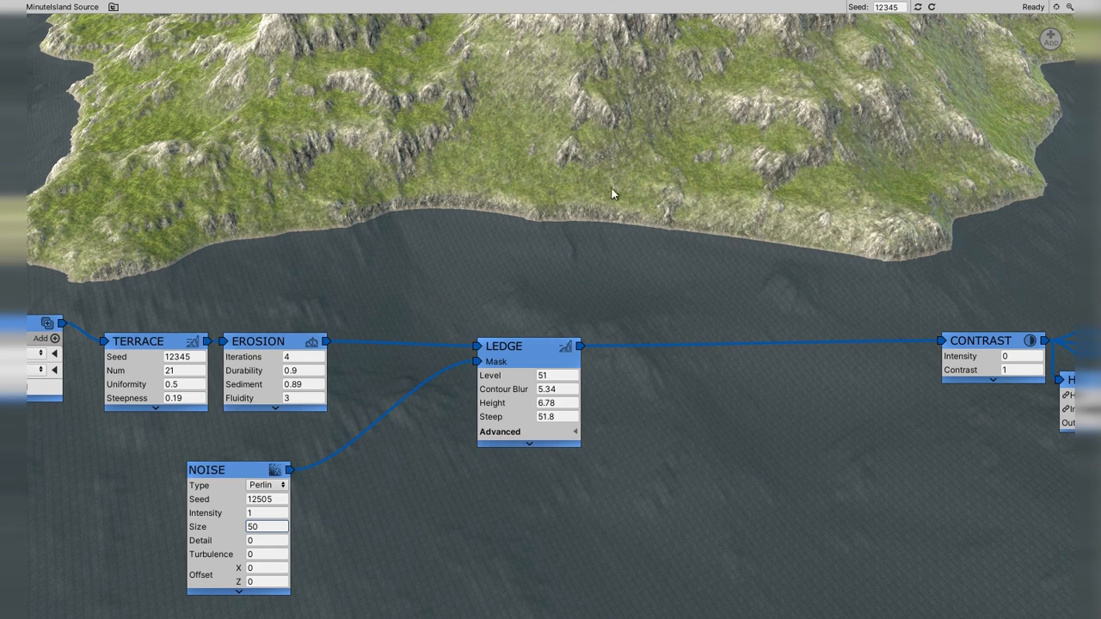
Step: Insert a Contrast node between Noise and the Ledge mask, and preview its map on the terrain
left_click_drag(1051, 35, 387, 454)
left_click(336, 555)
left_click(378, 486)
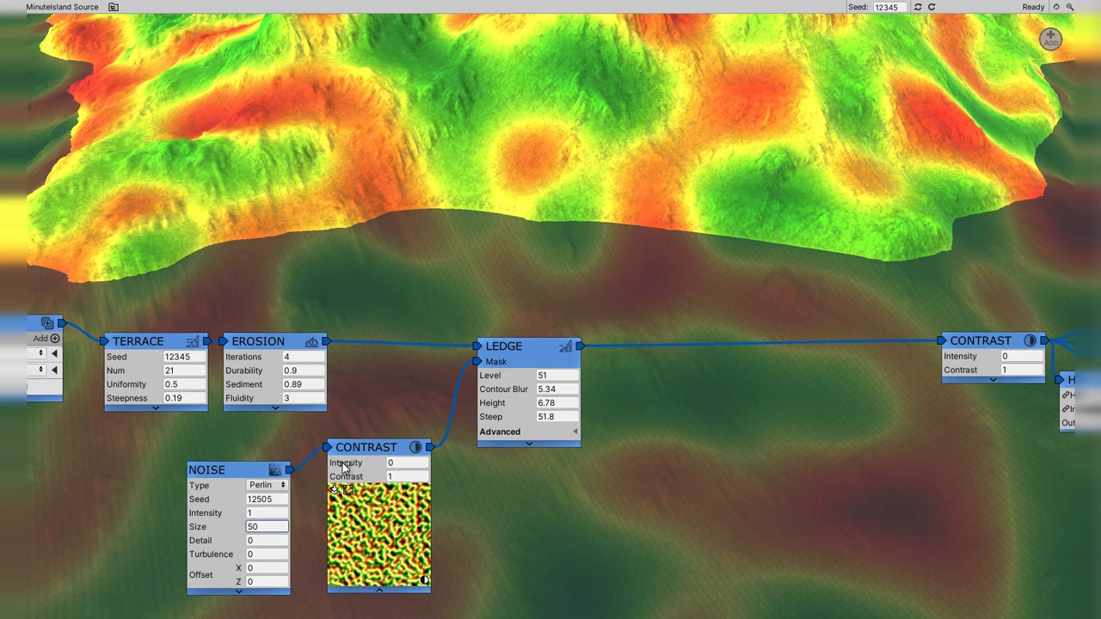
Step: Set the mask Contrast node's contrast to 2.86 and turn off the map preview on the terrain
left_click_drag(347, 479, 945, 438)
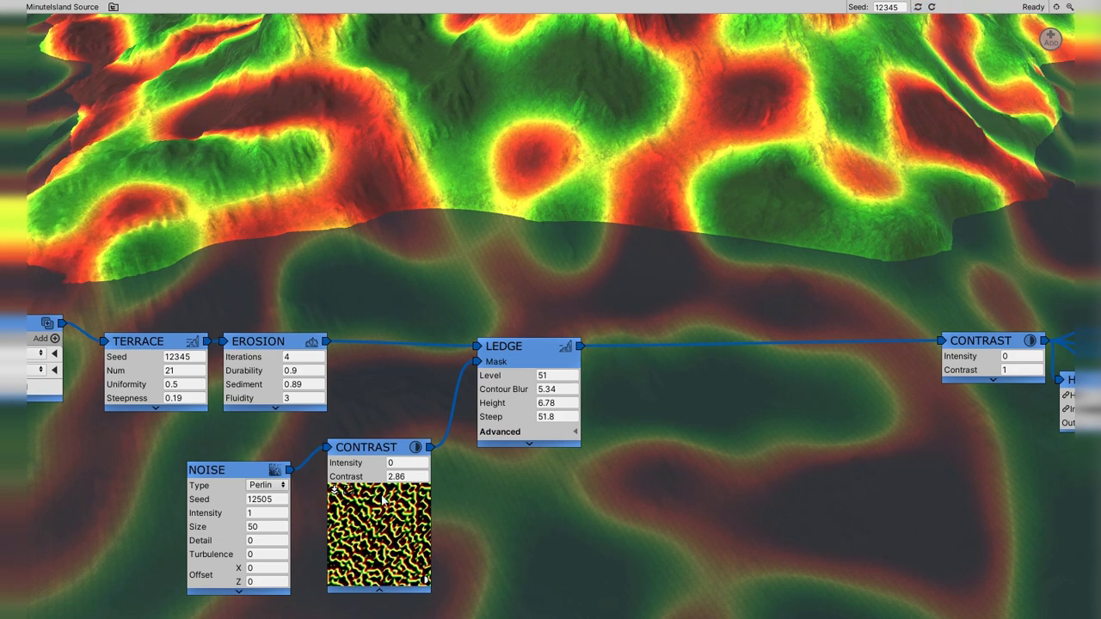
left_click(333, 489)
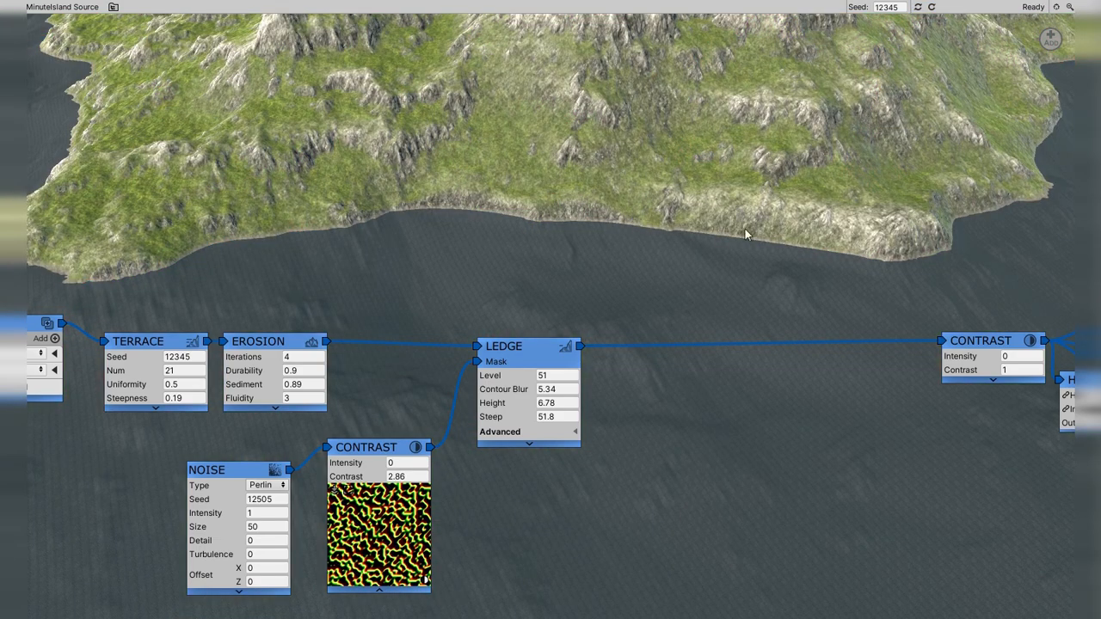
left_click_drag(744, 229, 576, 220, "alt")
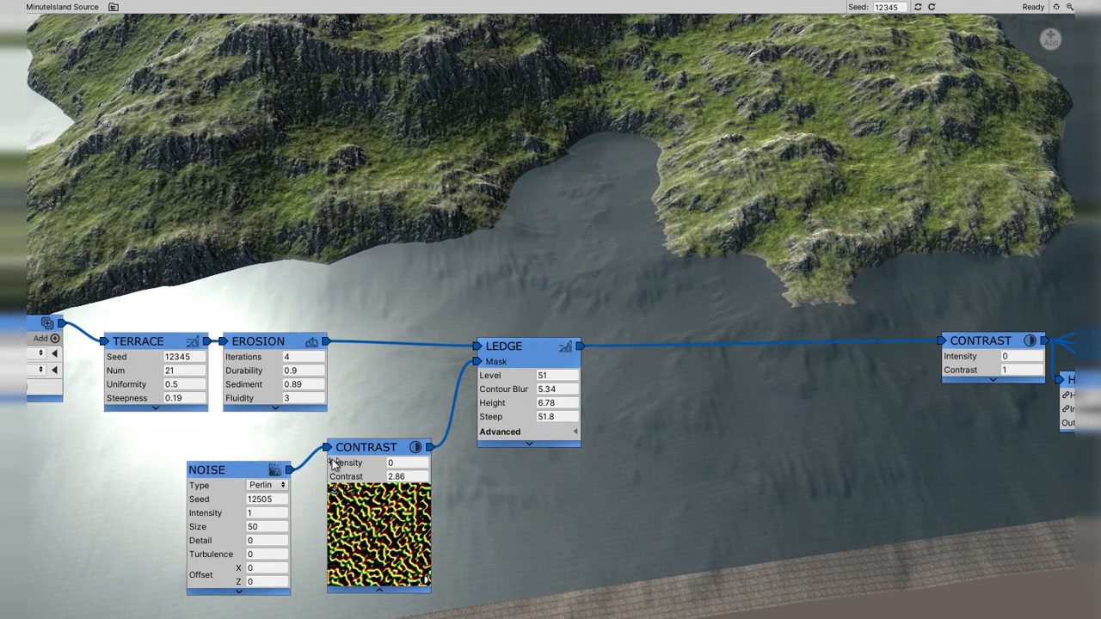
Step: Set the mask Contrast node's intensity to 0.22 and inspect the coastline around the bay
left_click_drag(350, 465, 535, 448)
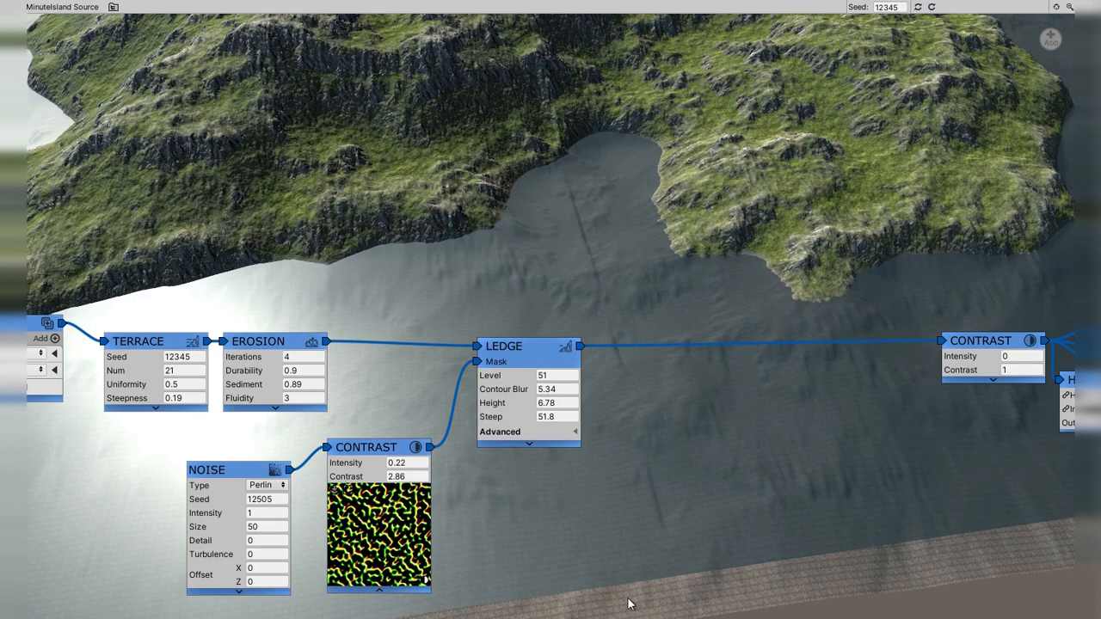
left_click_drag(510, 243, 572, 230, "alt")
mouse_move(366, 228)
left_mouse_down("alt")
mouse_move(430, 219)
mouse_move(347, 215)
mouse_move(477, 229)
mouse_move(348, 225)
mouse_move(618, 199)
mouse_move(483, 225)
mouse_move(508, 214)
mouse_move(529, 231)
left_mouse_up("alt")
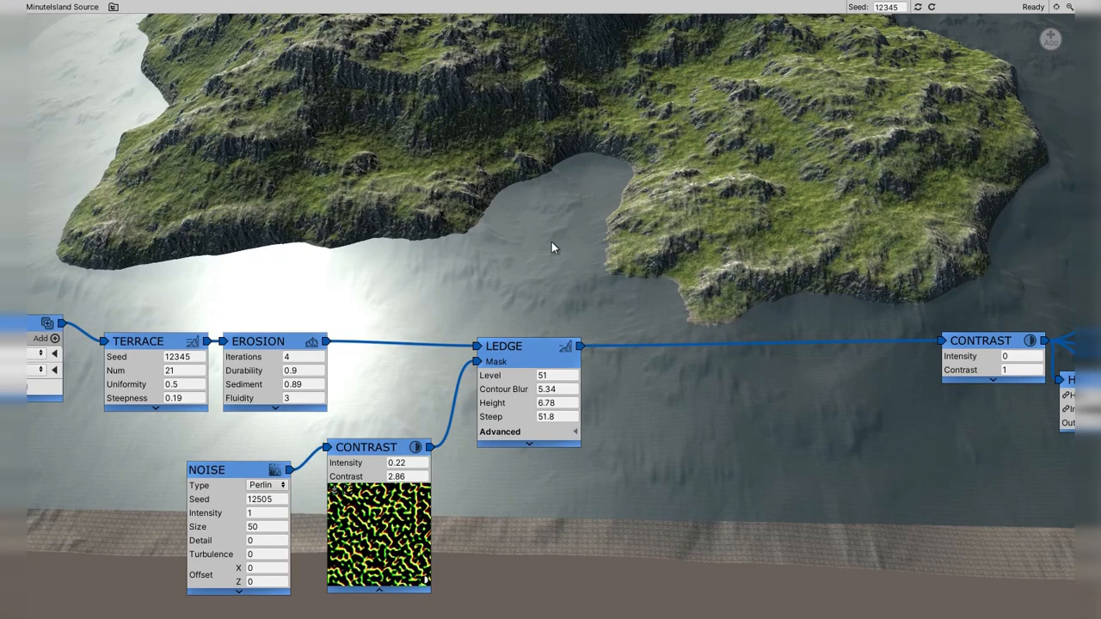
left_click_drag(560, 227, 580, 242, "alt")
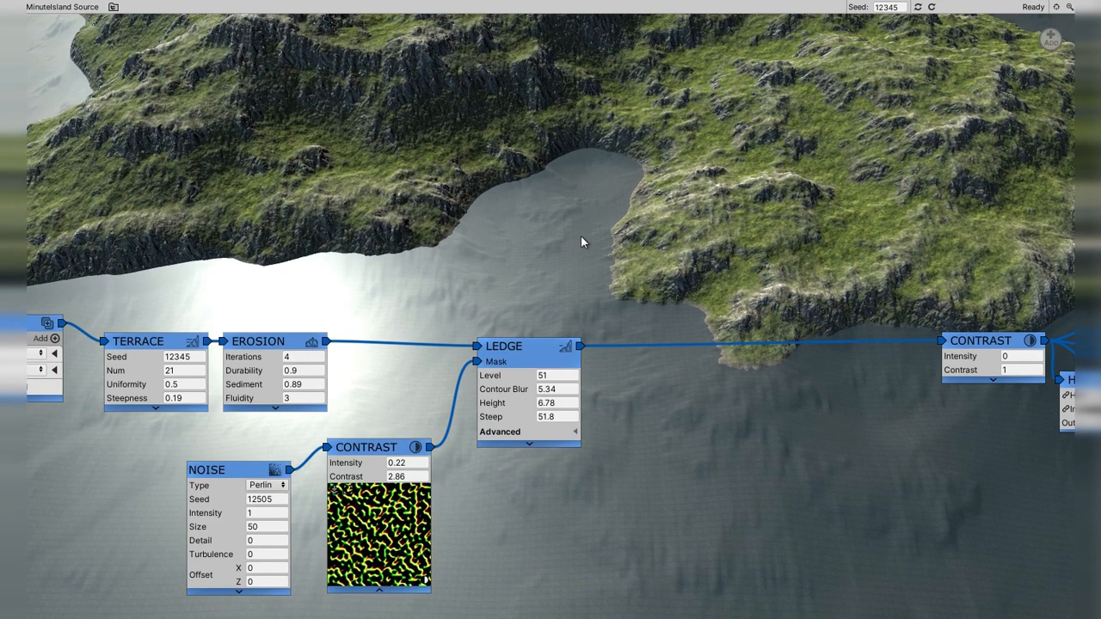
Step: Insert a Beach node on the connection between Ledge and the following Contrast node, and inspect the bay's shore
right_click(755, 354)
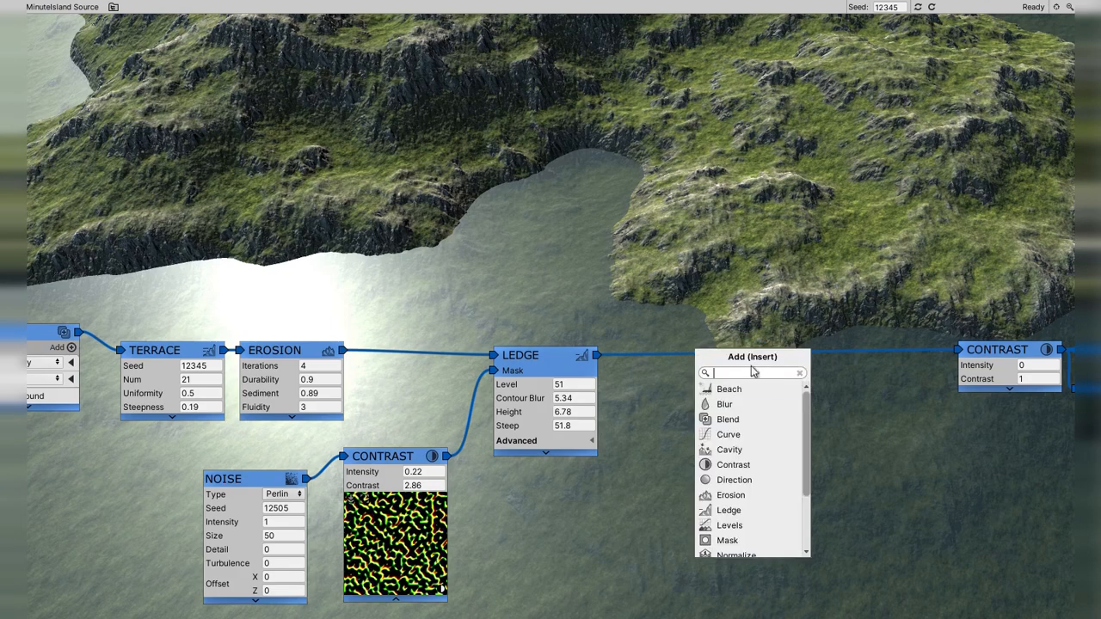
left_click(739, 389)
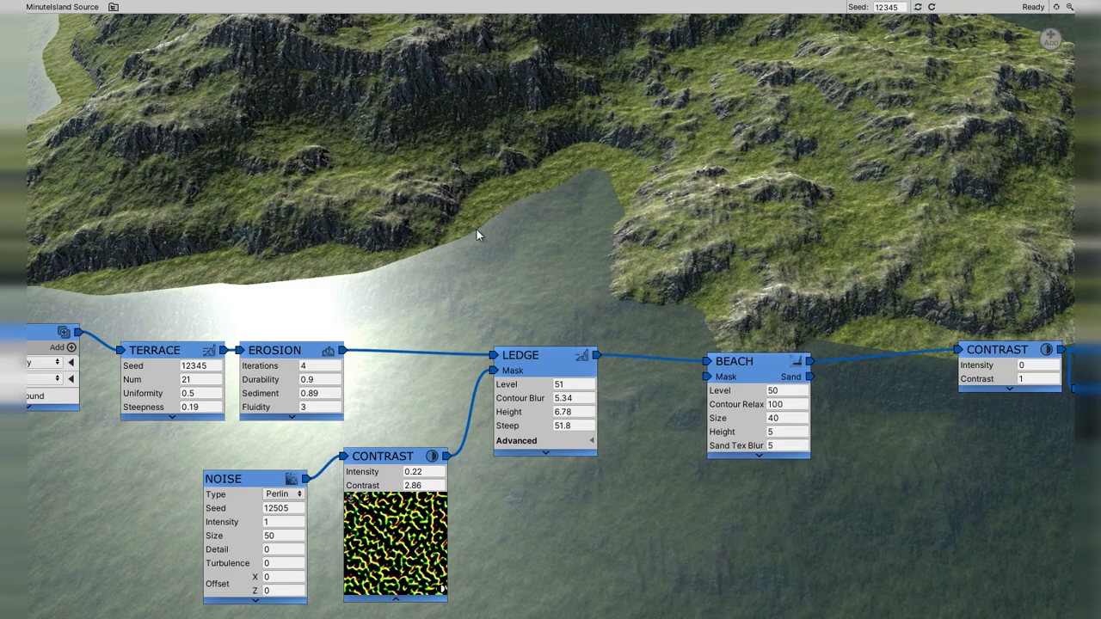
left_click_drag(635, 175, 626, 209, "alt")
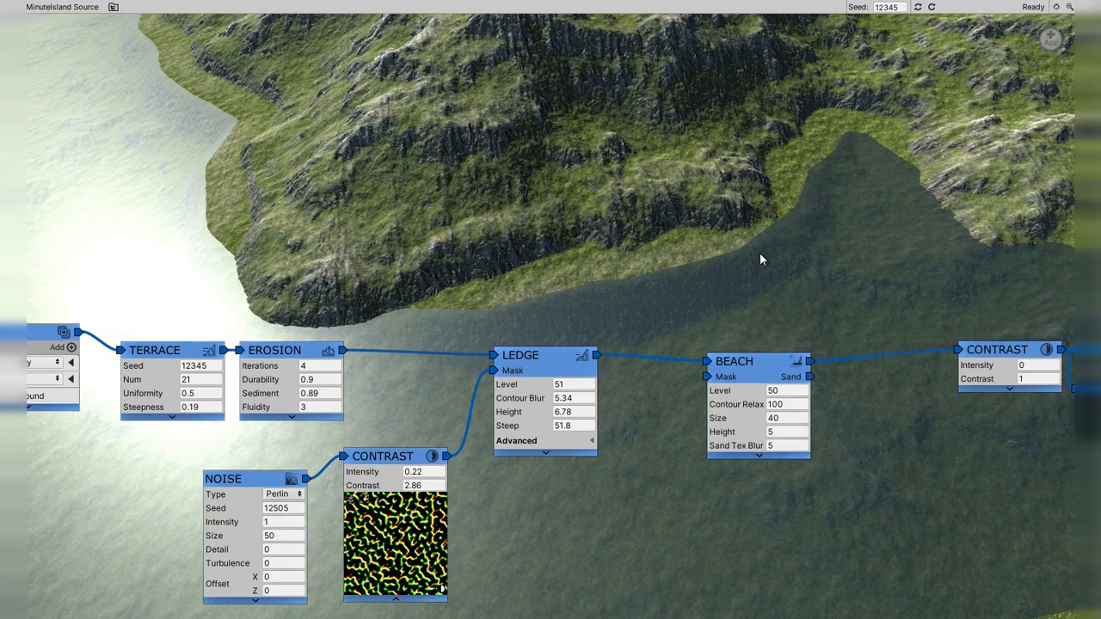
Step: Connect the Beach node's Sand output to the Sand texture layer, and delete the unused Contrast node with intensity -162
middle_click_drag(953, 294, 565, 297)
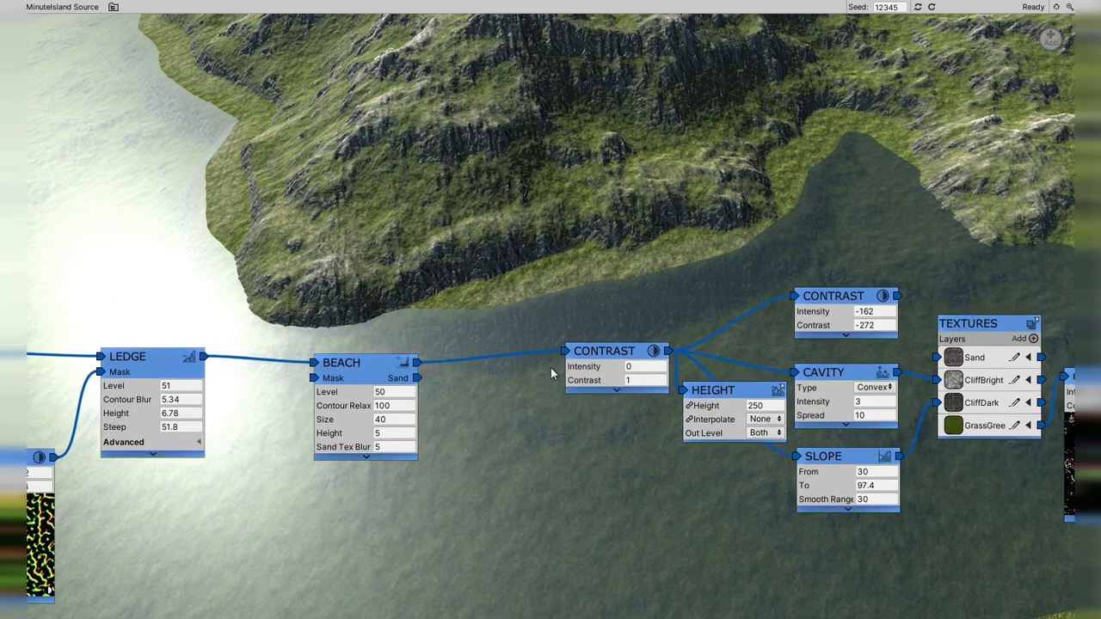
left_click_drag(419, 378, 936, 357)
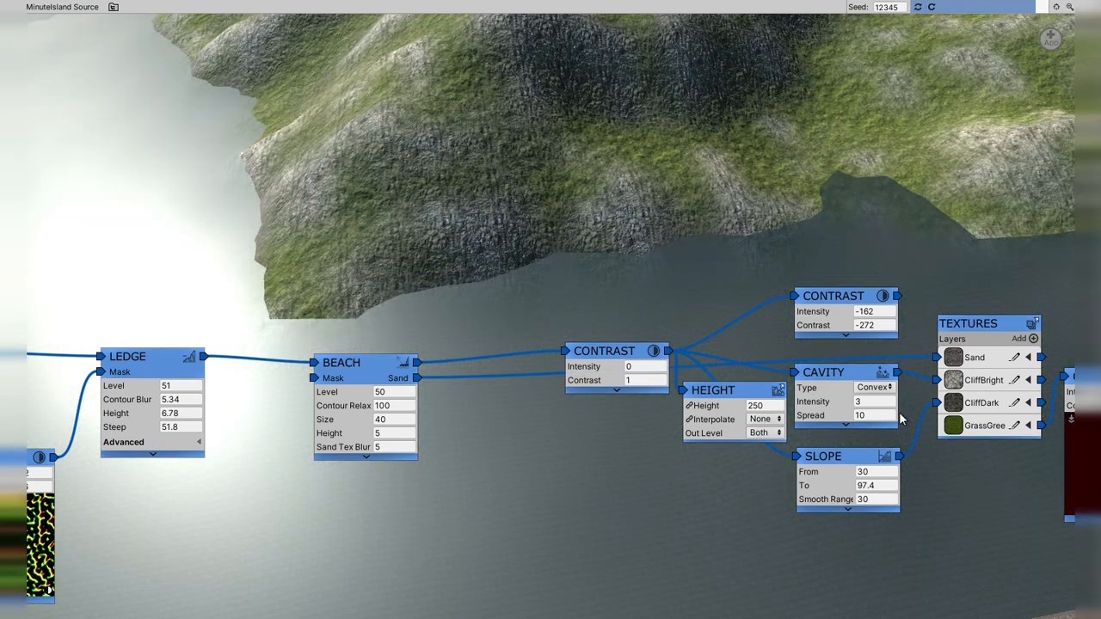
left_click_drag(828, 297, 1018, 44)
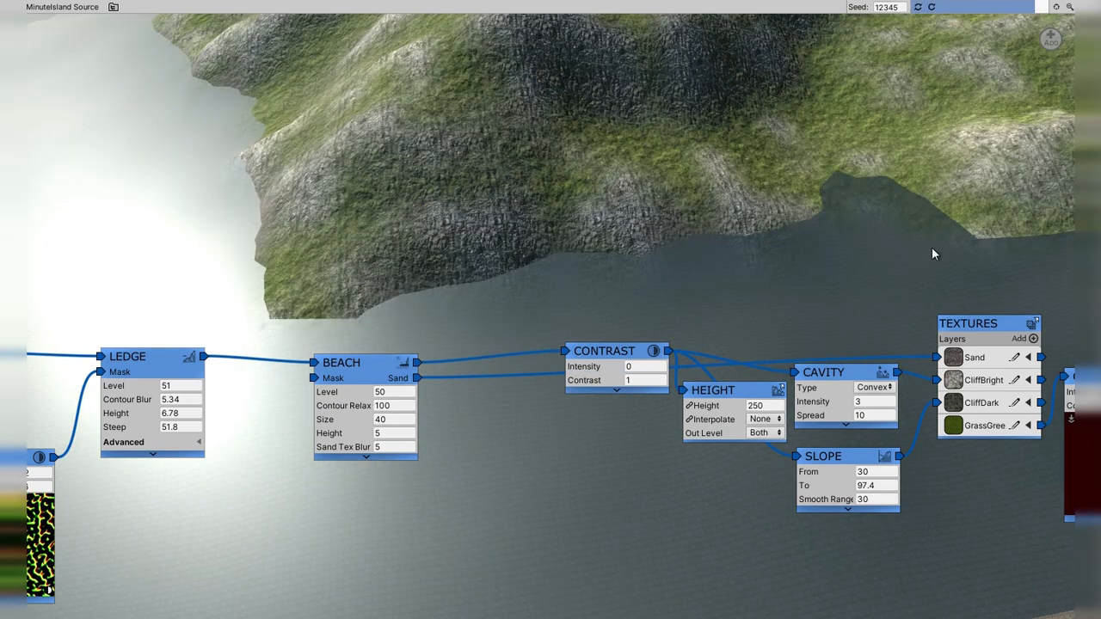
Step: Rearrange the Contrast, Height, Cavity and Slope nodes below the sand connection, with Height placed beneath the Contrast node
left_click_drag(615, 357, 616, 429)
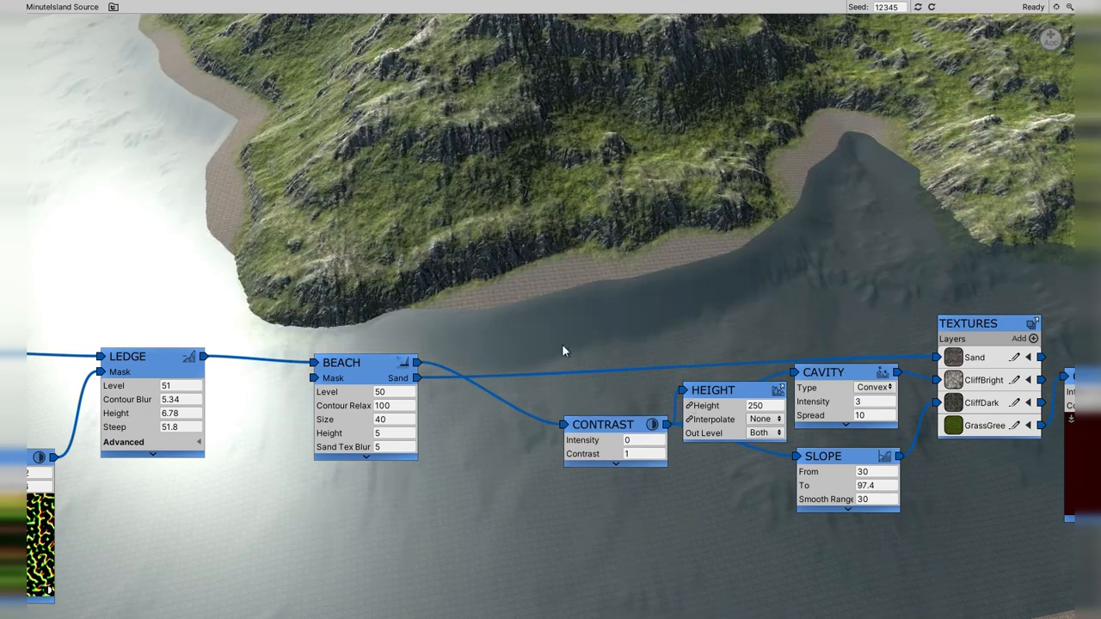
left_click_drag(525, 320, 909, 567)
left_click_drag(856, 376, 817, 404)
left_click_drag(575, 453, 552, 433)
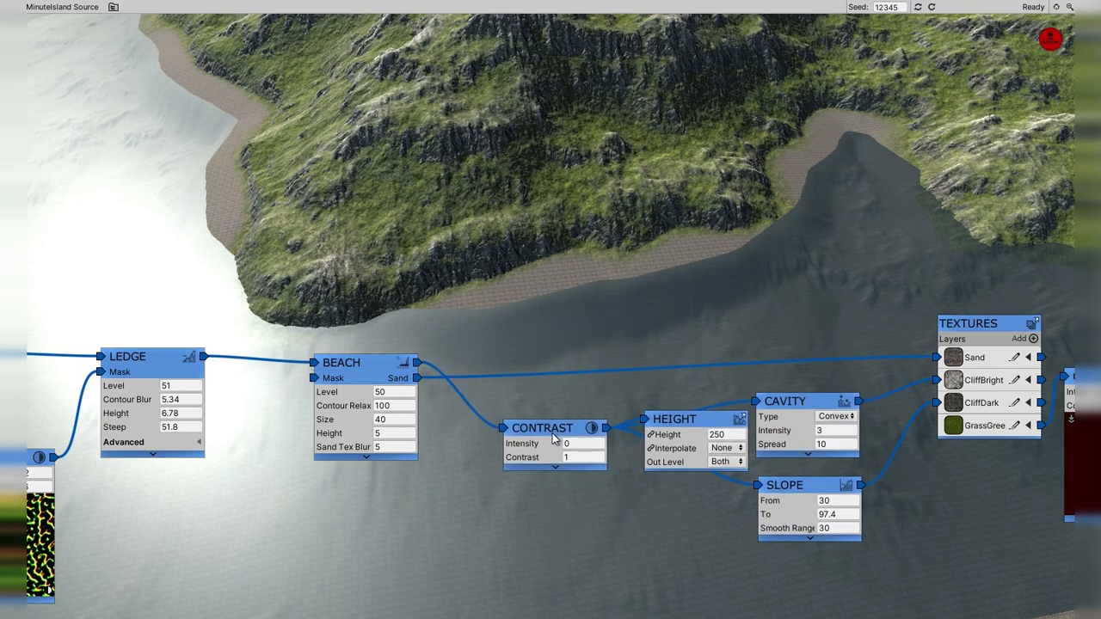
left_click_drag(707, 429, 682, 518)
left_click_drag(562, 433, 565, 428)
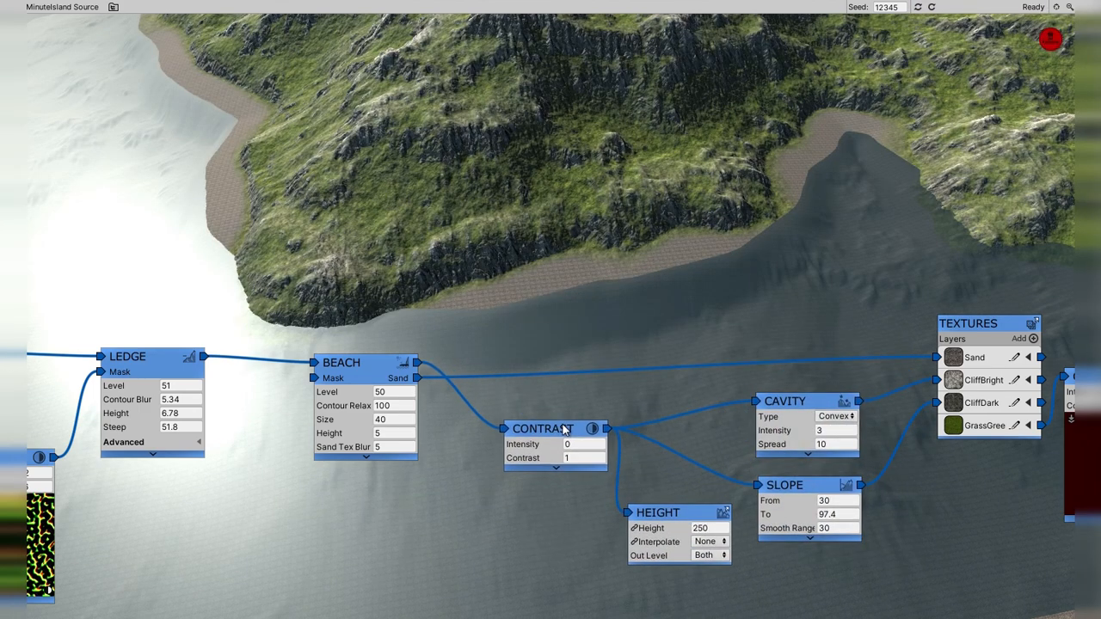
left_click_drag(675, 517, 684, 515)
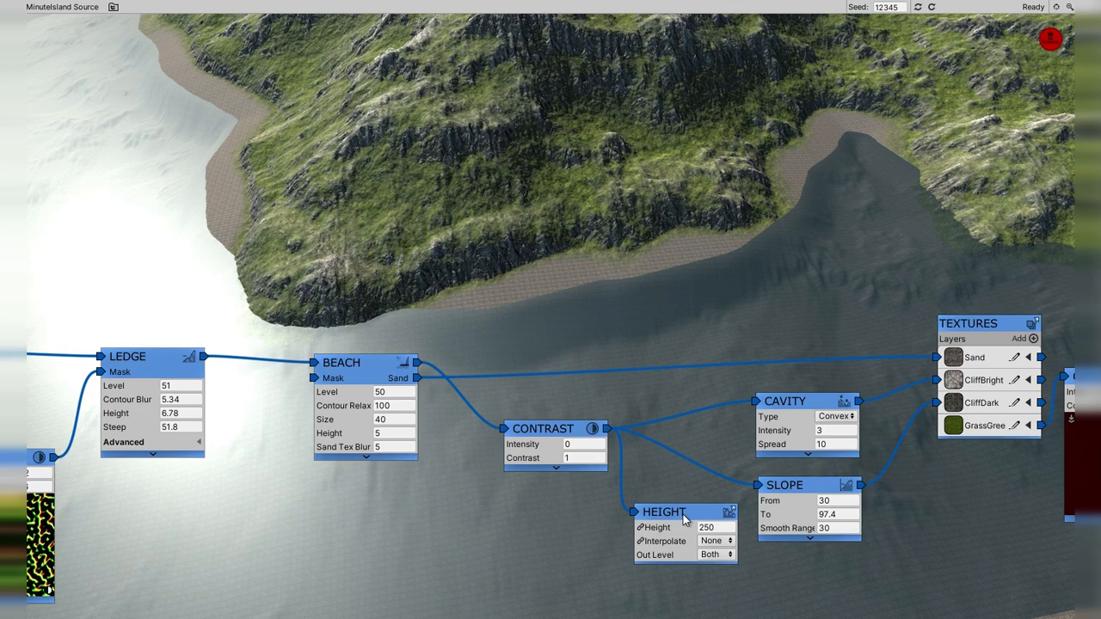
Step: Assign the Sand terrain layer to the Sand entry in the Textures node
left_click(1028, 361)
left_click(1032, 376)
type("sand")
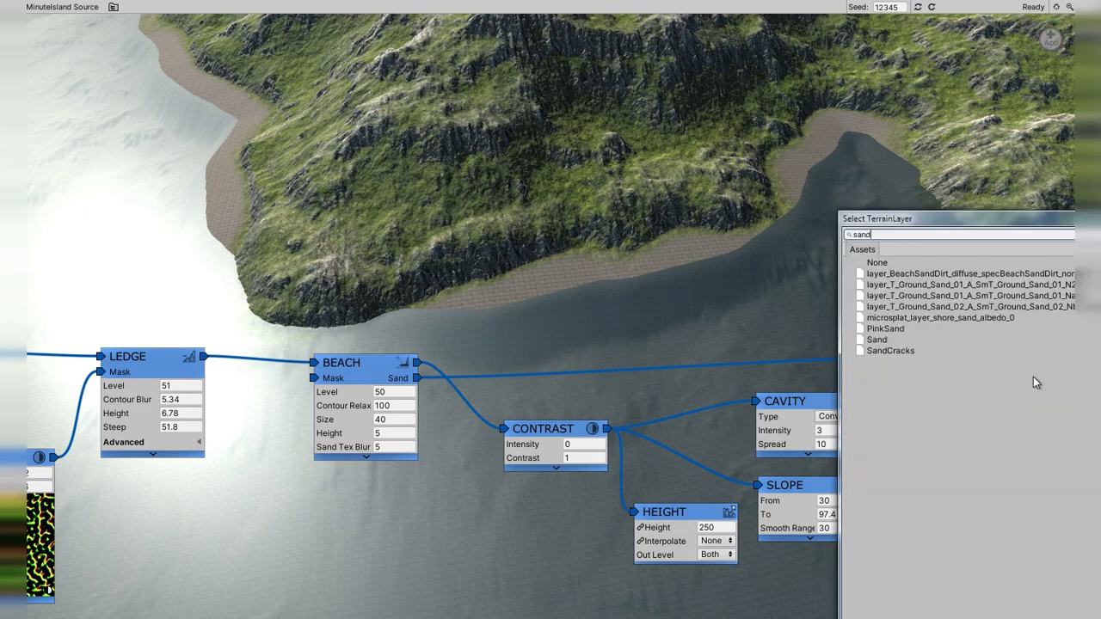
double_click(879, 339)
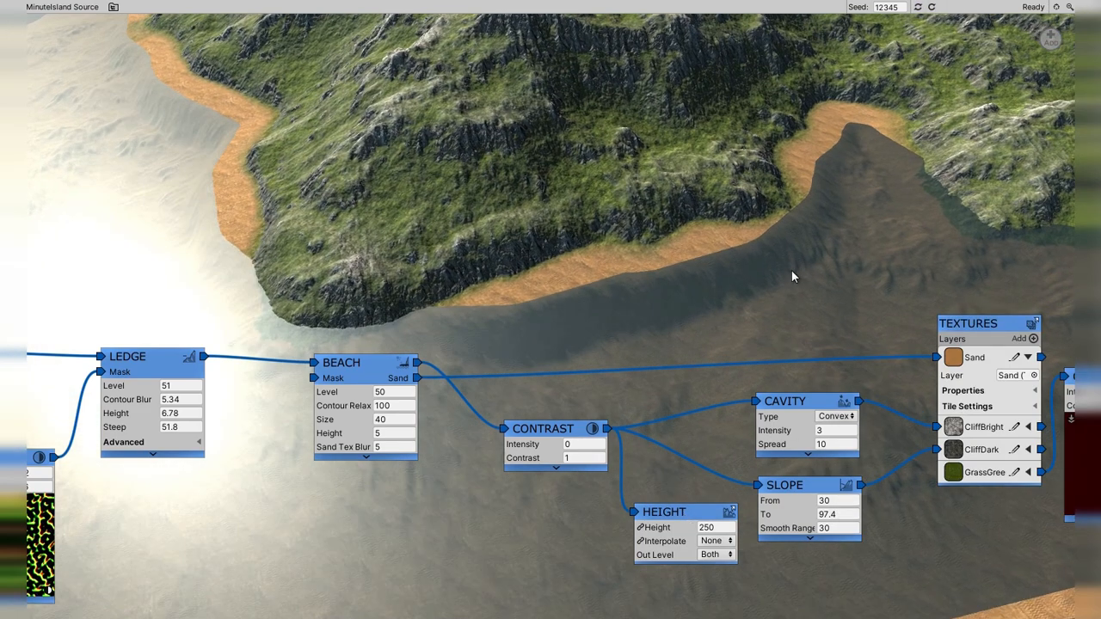
Step: Set the Beach node's contour relax to 0 and inspect the beach around the coastline
middle_click_drag(784, 184, 784, 188)
left_click_drag(785, 188, 650, 206, "alt")
middle_click_drag(508, 339, 504, 378)
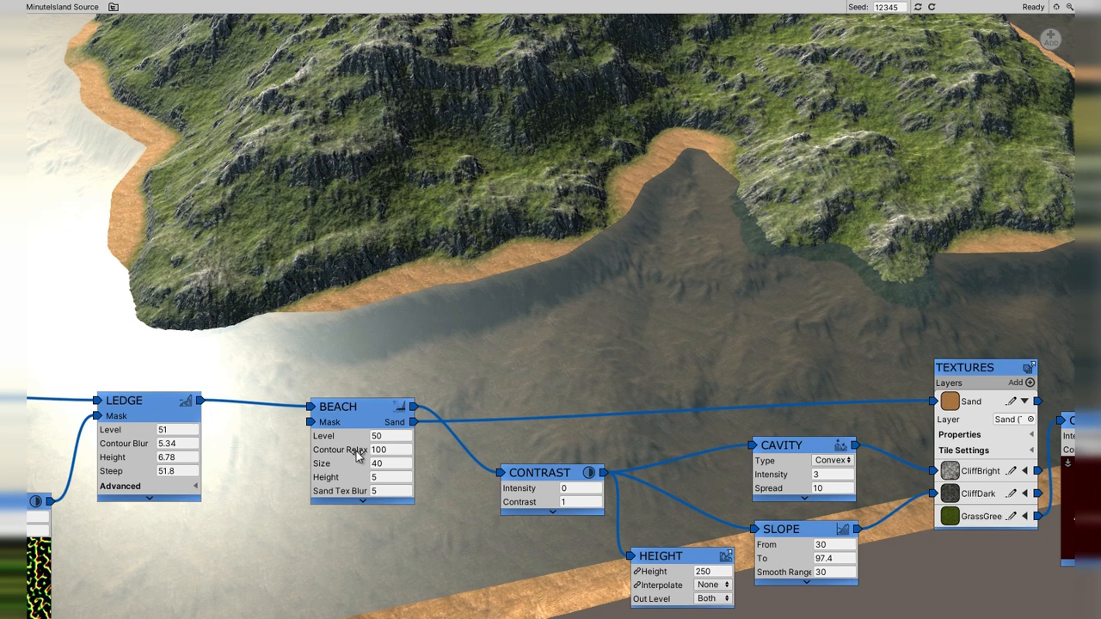
left_click(385, 449)
key("Return")
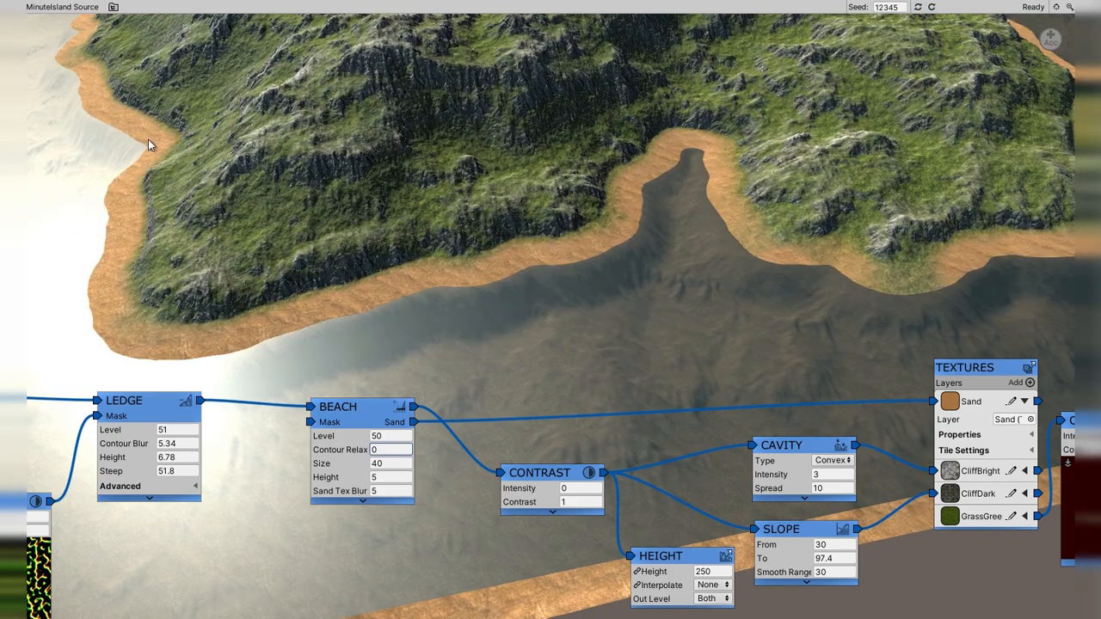
middle_click_drag(750, 150, 618, 331)
Step: Try contour relax values of 7.62, 38.5 and 142 on the Beach node, comparing the resulting shorelines
left_click_drag(339, 454, 902, 421)
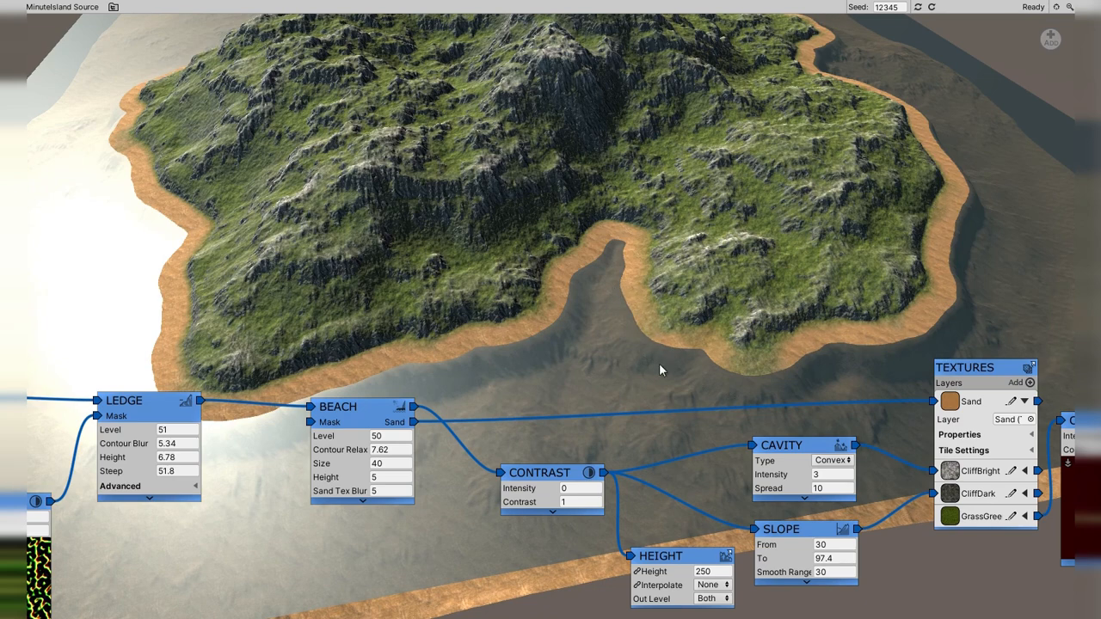
left_click_drag(335, 454, 487, 540)
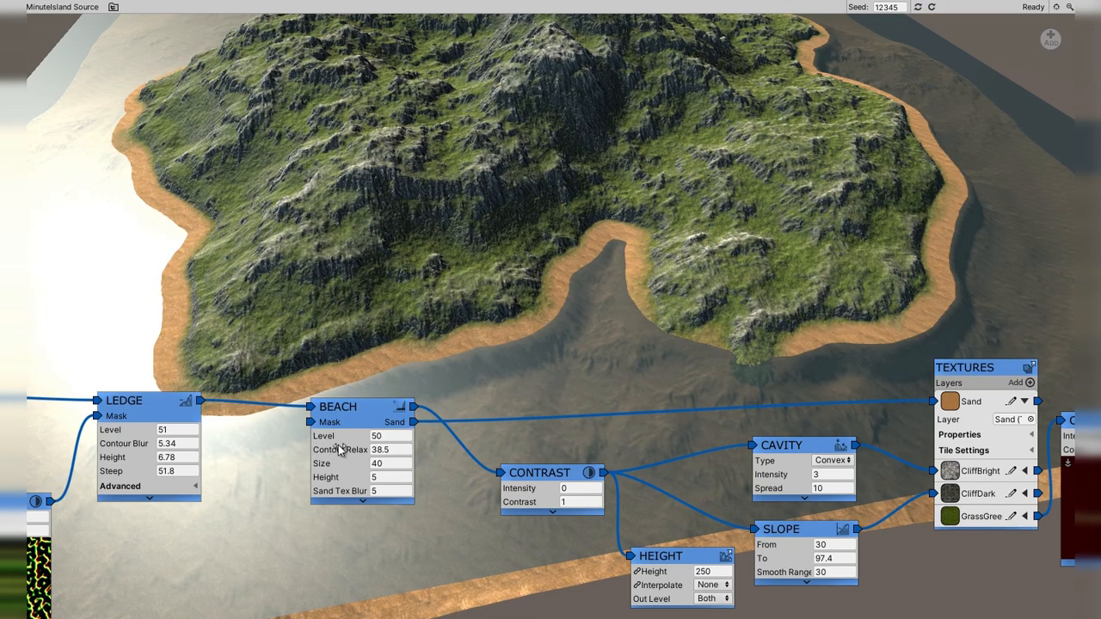
left_click_drag(339, 452, 550, 507)
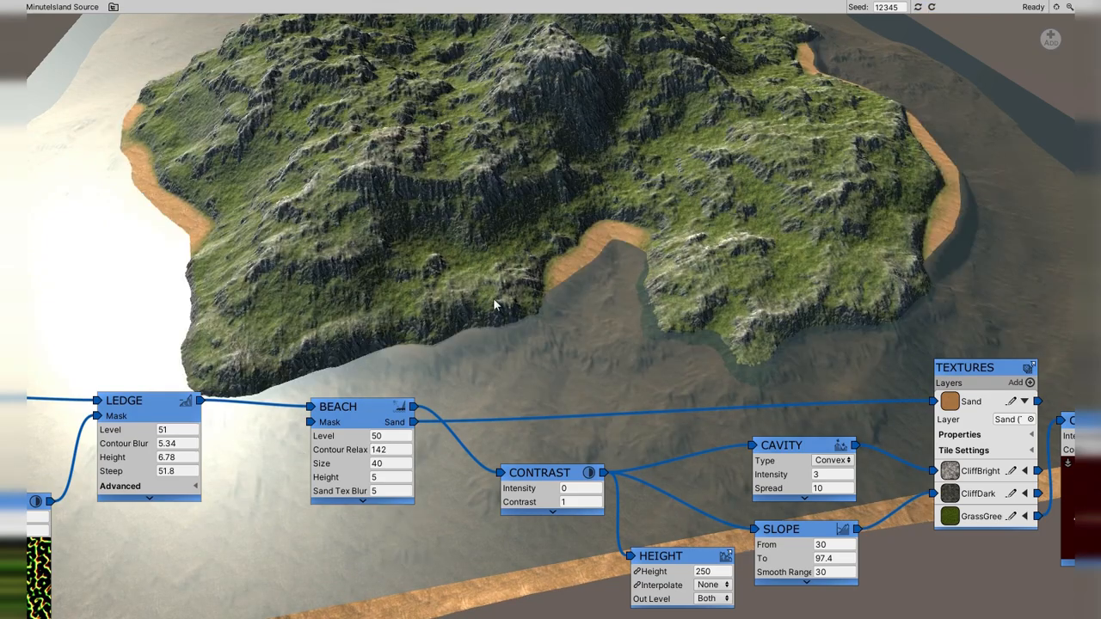
Step: Set the Beach node's contour relax to 87.2 and inspect the island's shoreline
middle_click_drag(679, 348, 676, 294)
left_click_drag(354, 447, 209, 447)
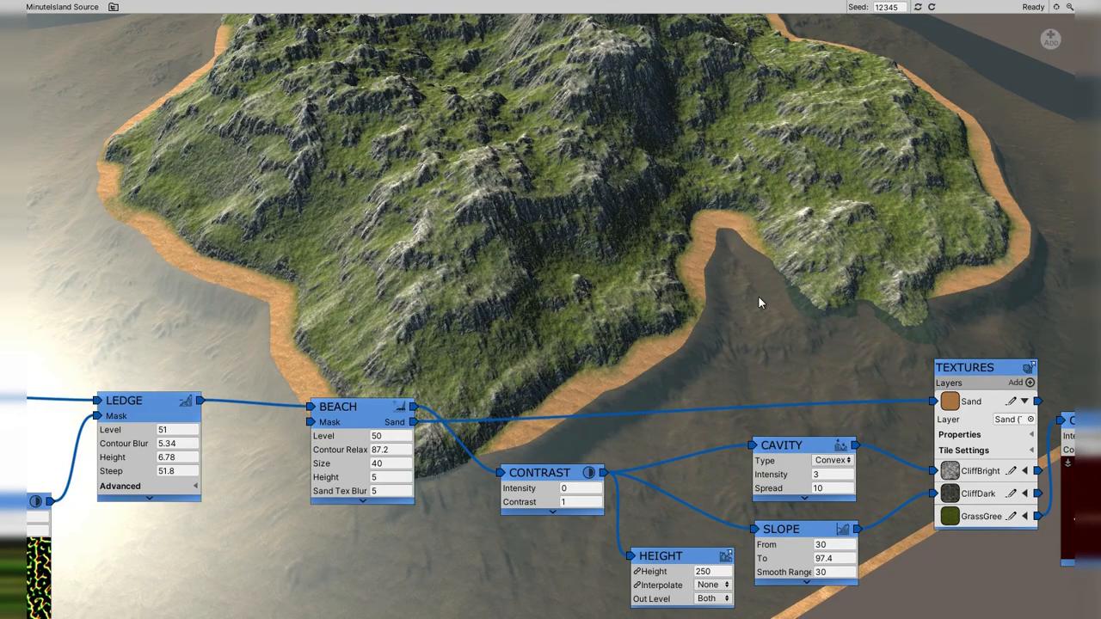
middle_click_drag(757, 296, 658, 256)
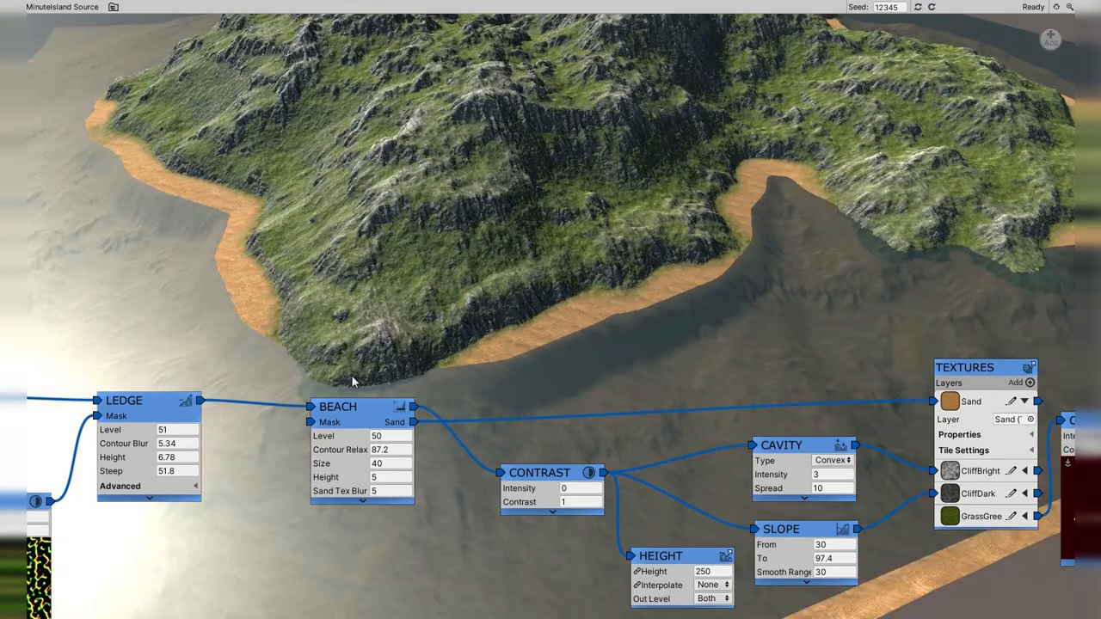
Step: Add a Noise node below Ledge and connect its output to the Beach node's mask
middle_click_drag(354, 371, 660, 351)
middle_click_drag(106, 524, 179, 484)
middle_click_drag(620, 539, 613, 534)
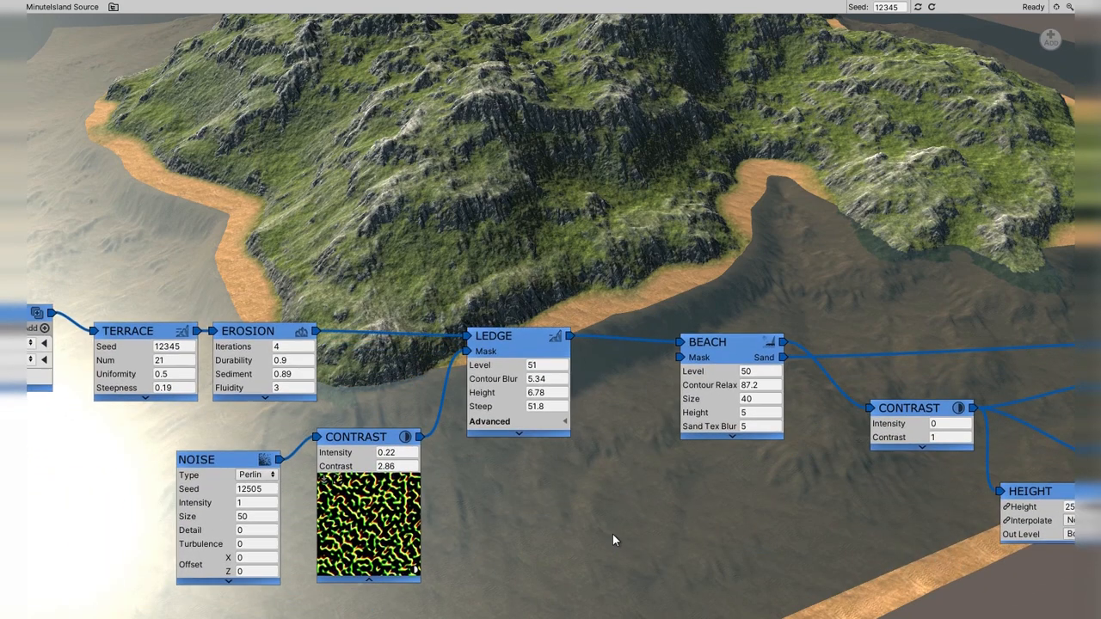
right_click(524, 465)
left_click(522, 496)
left_click(521, 496)
left_click(522, 496)
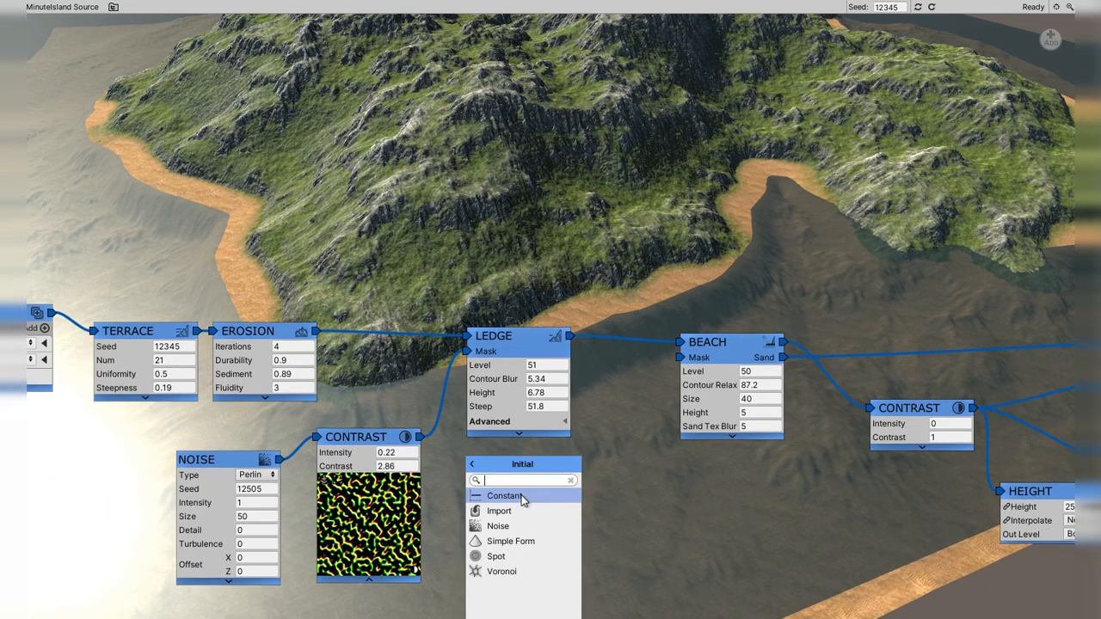
left_click(505, 526)
left_click_drag(660, 368, 680, 356)
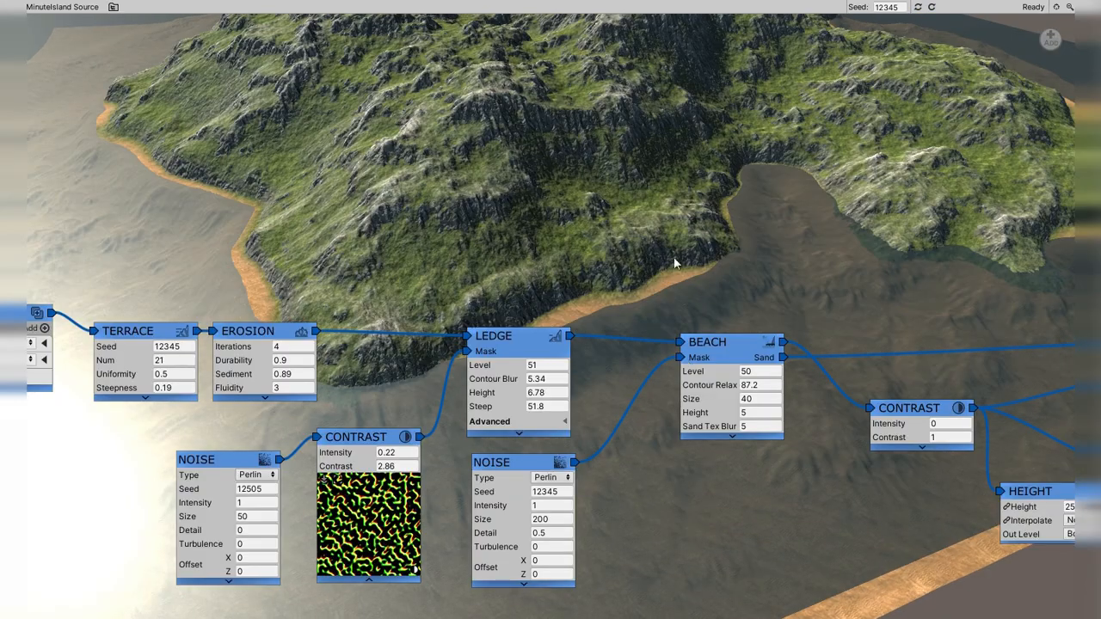
Step: Set the Beach mask Noise node to seed 11312, detail 0 and size 100
left_click_drag(674, 258, 620, 265, "alt")
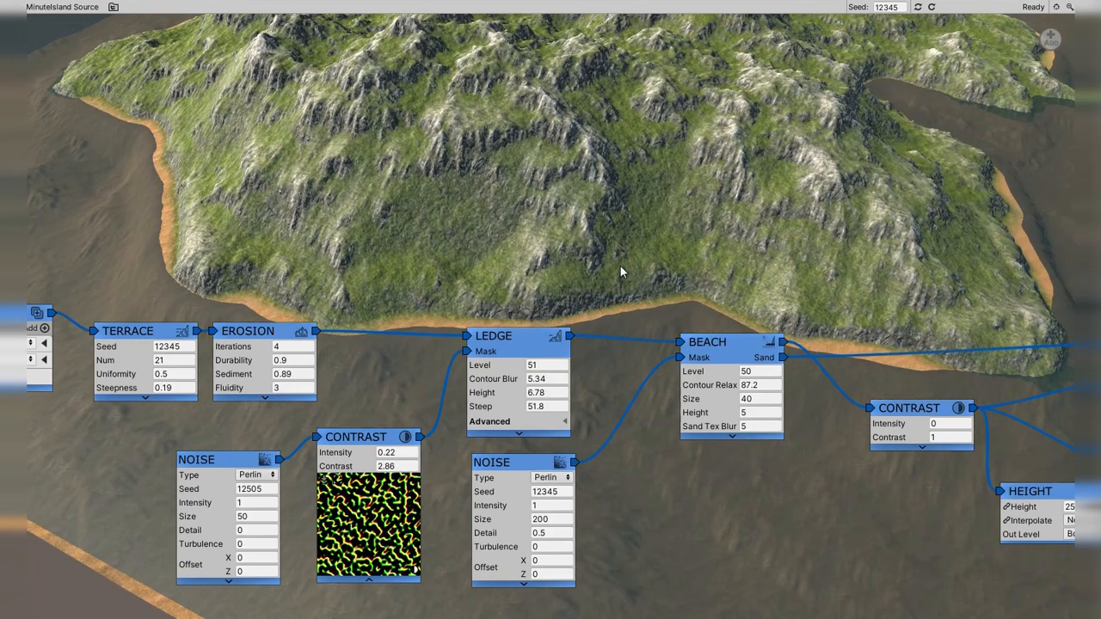
left_click(556, 519)
type("50")
key("Return")
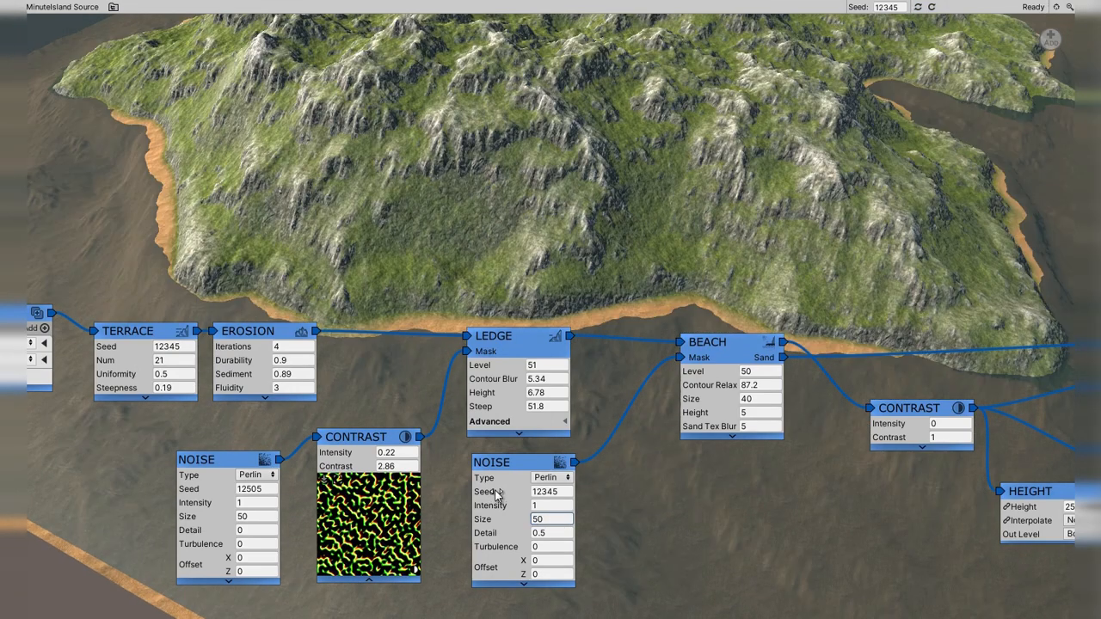
left_click_drag(497, 496, 499, 503)
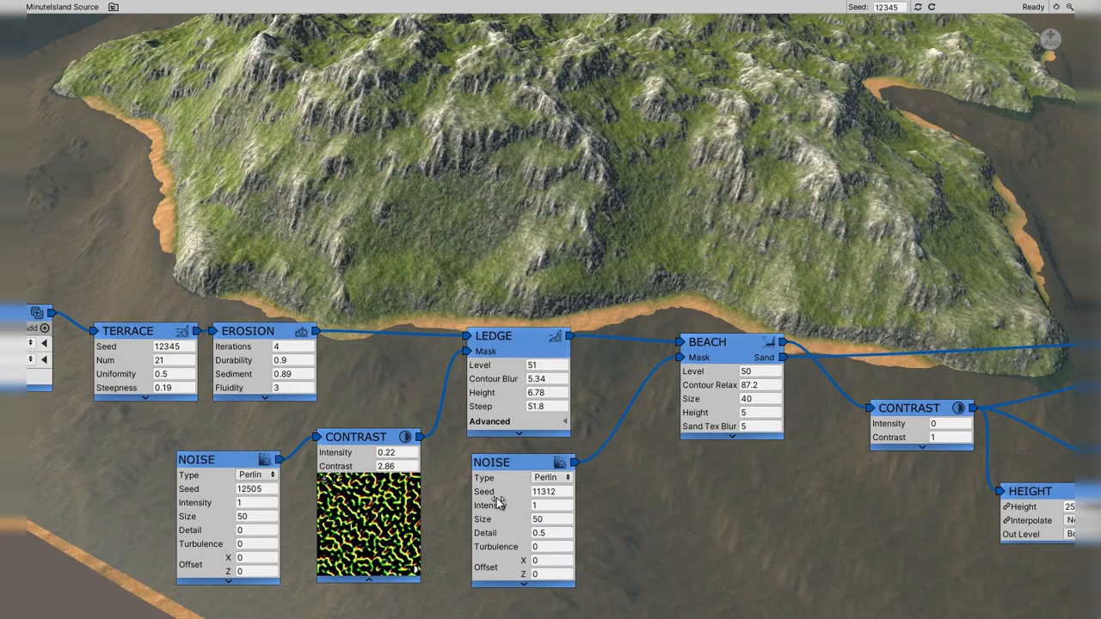
type("0")
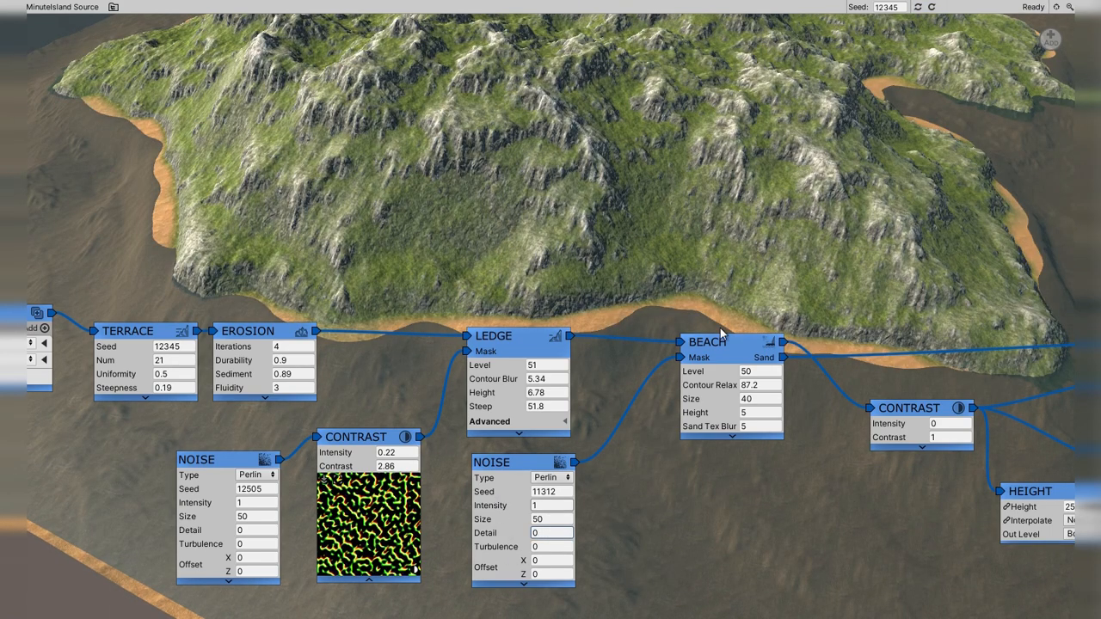
left_click(557, 517)
type("100")
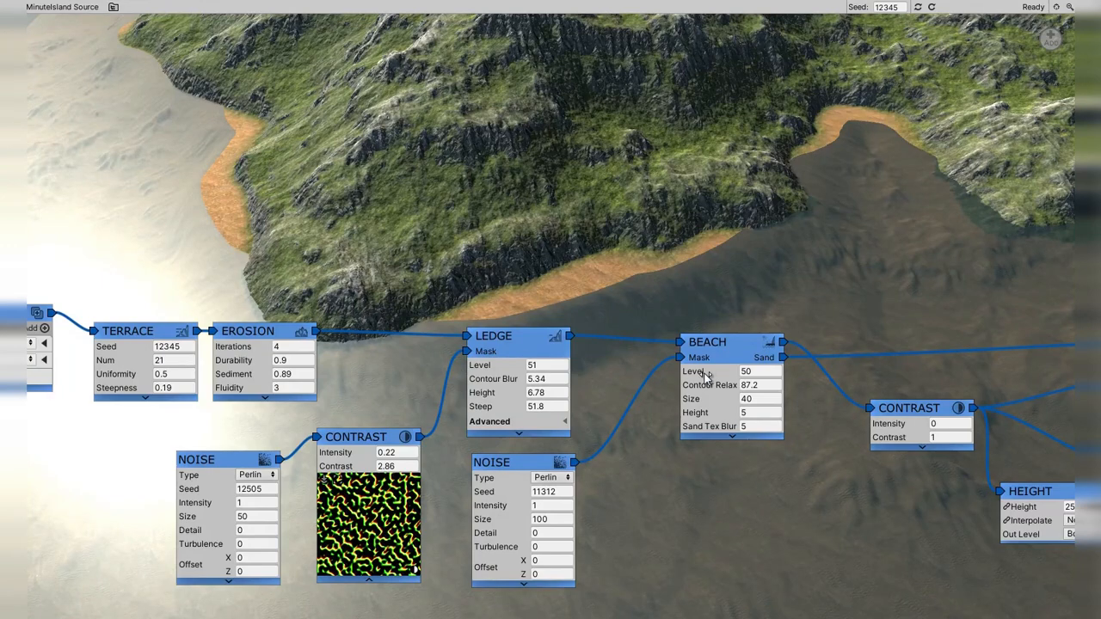
Step: Set the Beach node's level to 49.5 and its size to 55.4
left_click_drag(704, 375, 875, 403)
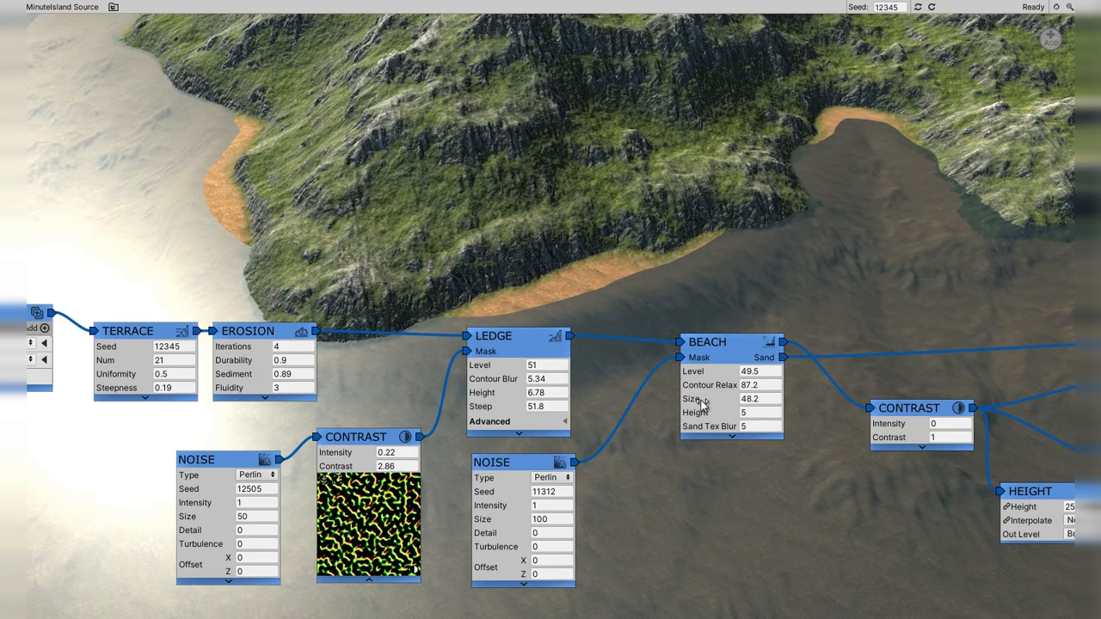
left_click_drag(702, 404, 801, 614)
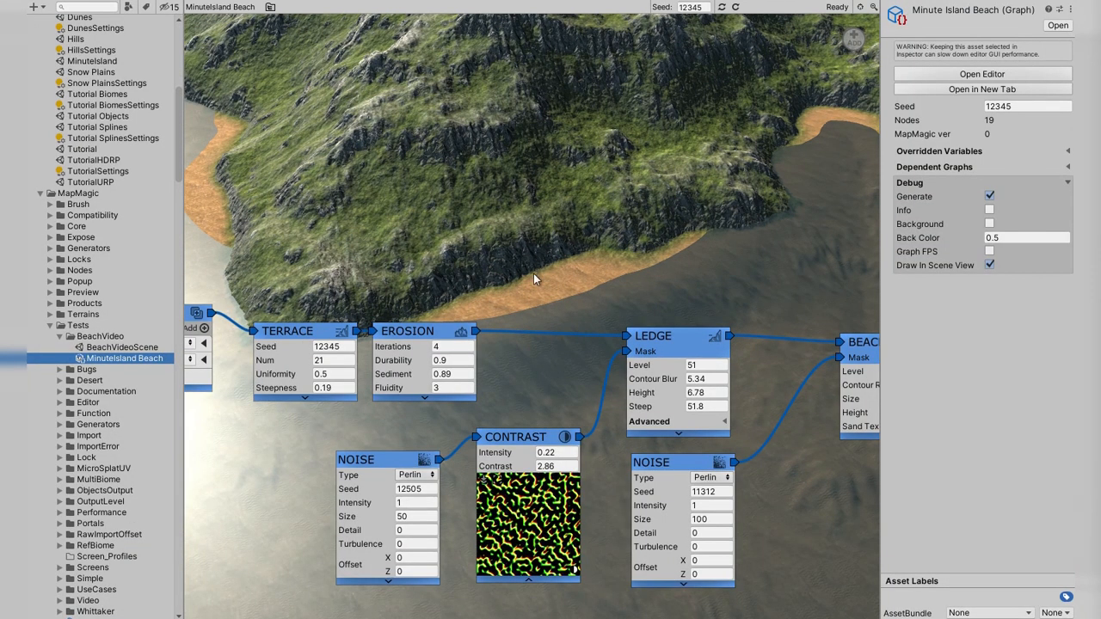
Step: Separate the ledge and beach nodes by moving the base nodes up to Erosion and the nodes following Beach away from them
scroll(550, 279, "down", 3)
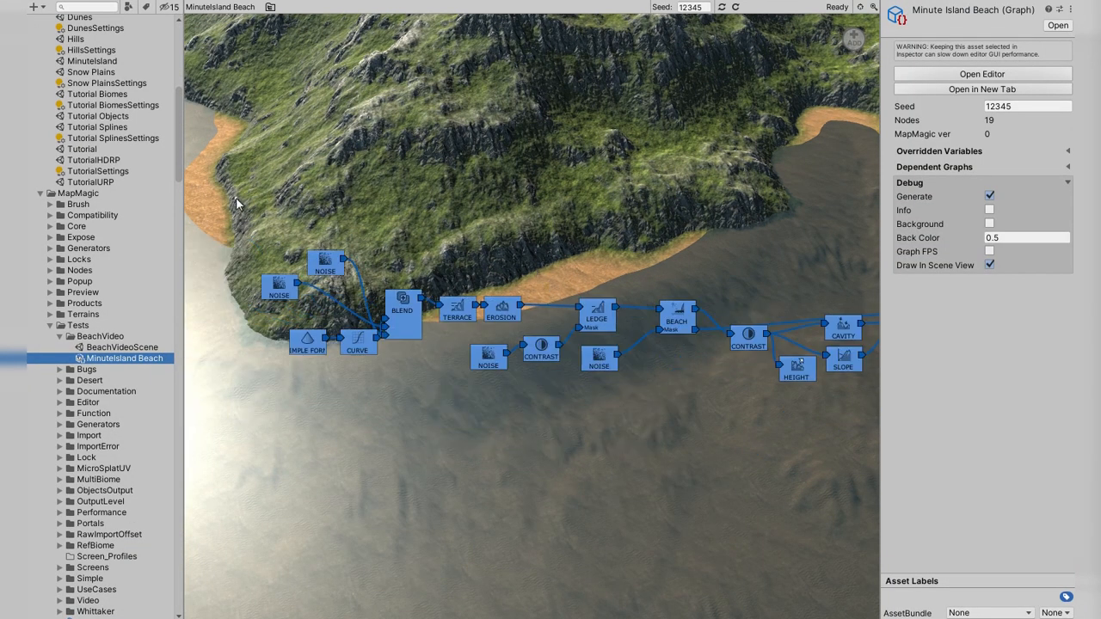
left_click_drag(238, 204, 522, 358)
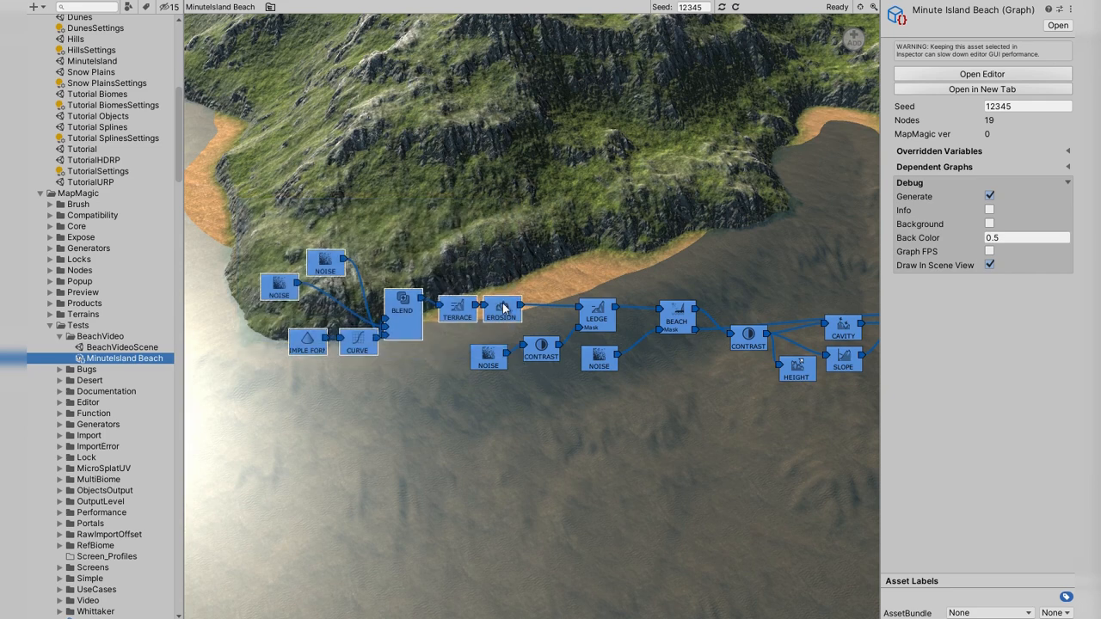
left_click_drag(503, 304, 390, 306)
middle_click_drag(753, 363, 541, 358)
left_click_drag(505, 222, 897, 469)
left_click_drag(626, 330, 671, 322)
left_click(566, 398)
Step: Copy the Ledge and Beach nodes together with their two mask Noise nodes and the mask Contrast node
middle_click_drag(491, 396, 681, 504)
scroll(611, 486, "up", 5)
right_click(685, 367)
left_click(675, 419)
left_click(674, 421)
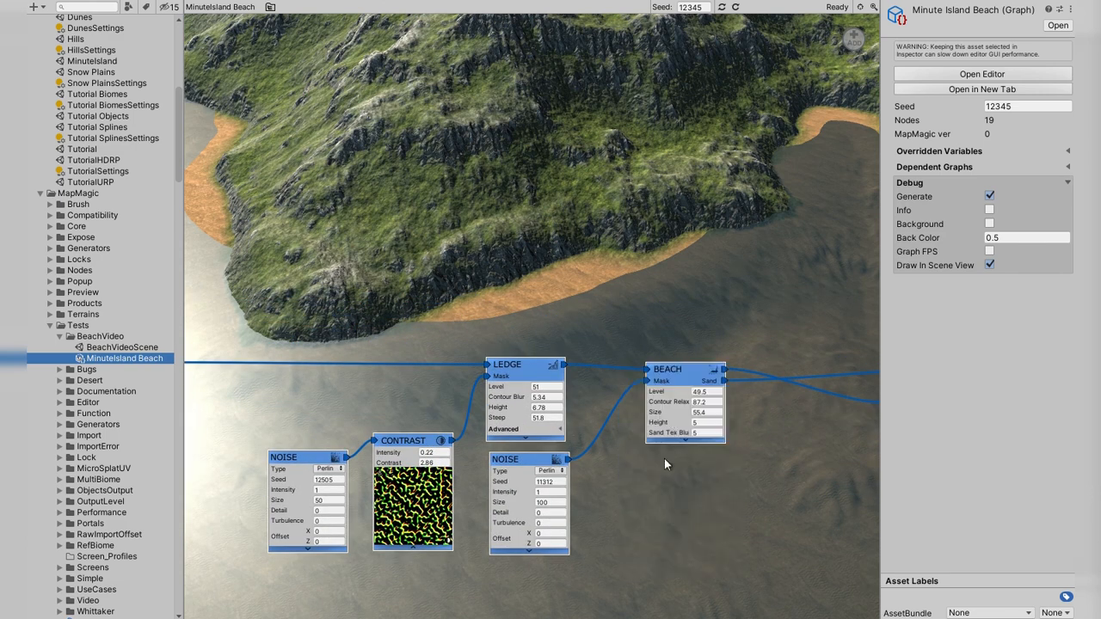
Step: Create an empty MapMagic graph named BeachFn in the BeachVideo folder
right_click(113, 358)
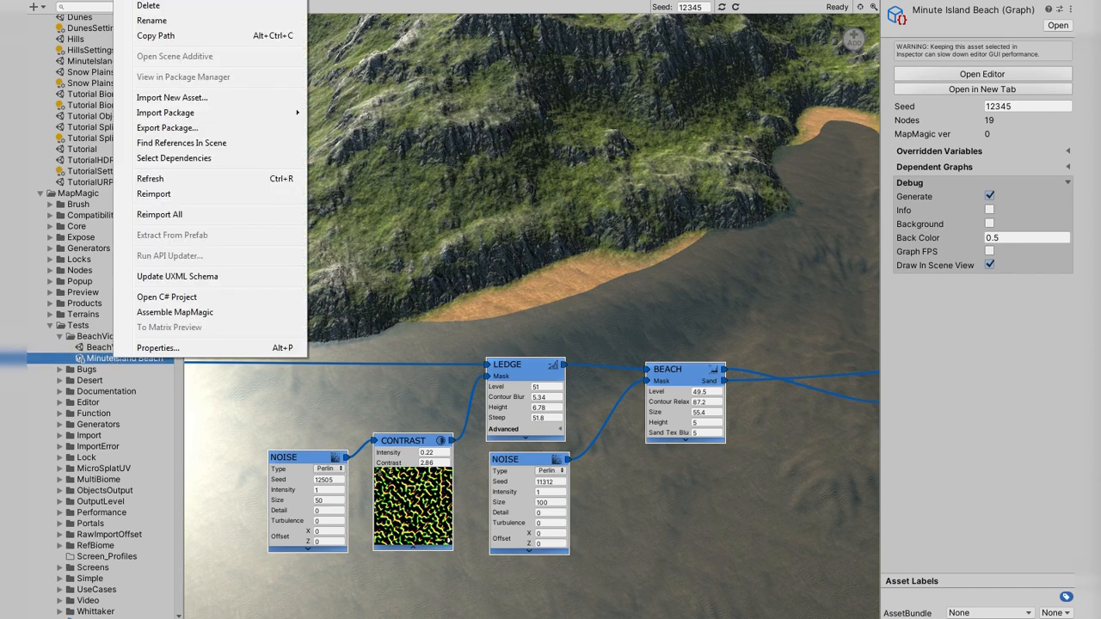
mouse_move(206, 1)
mouse_move(361, 143)
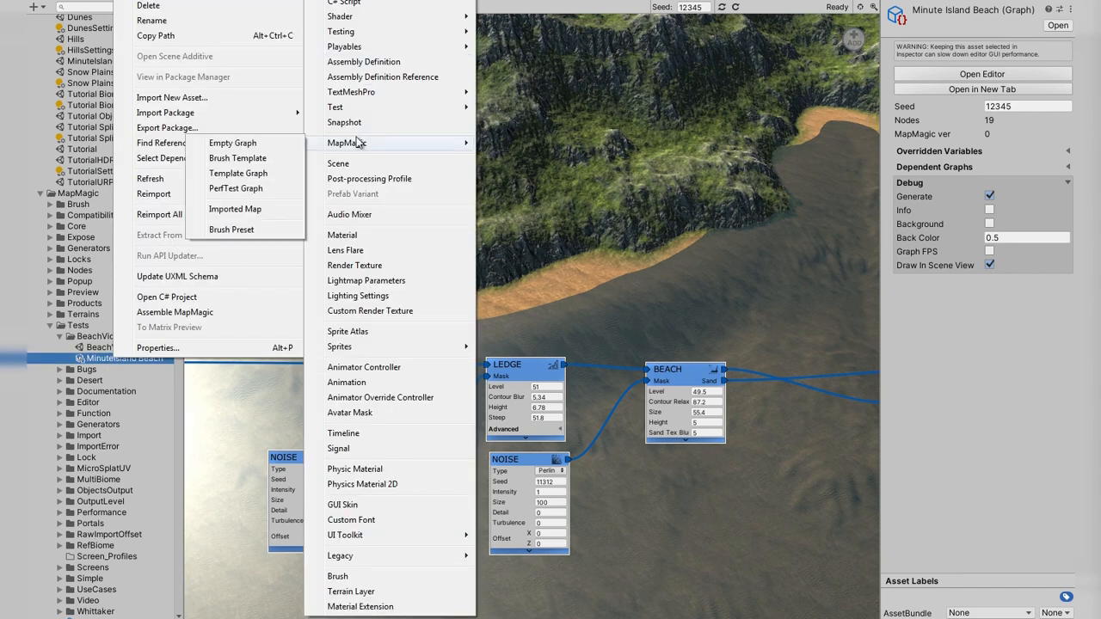
left_click(266, 149)
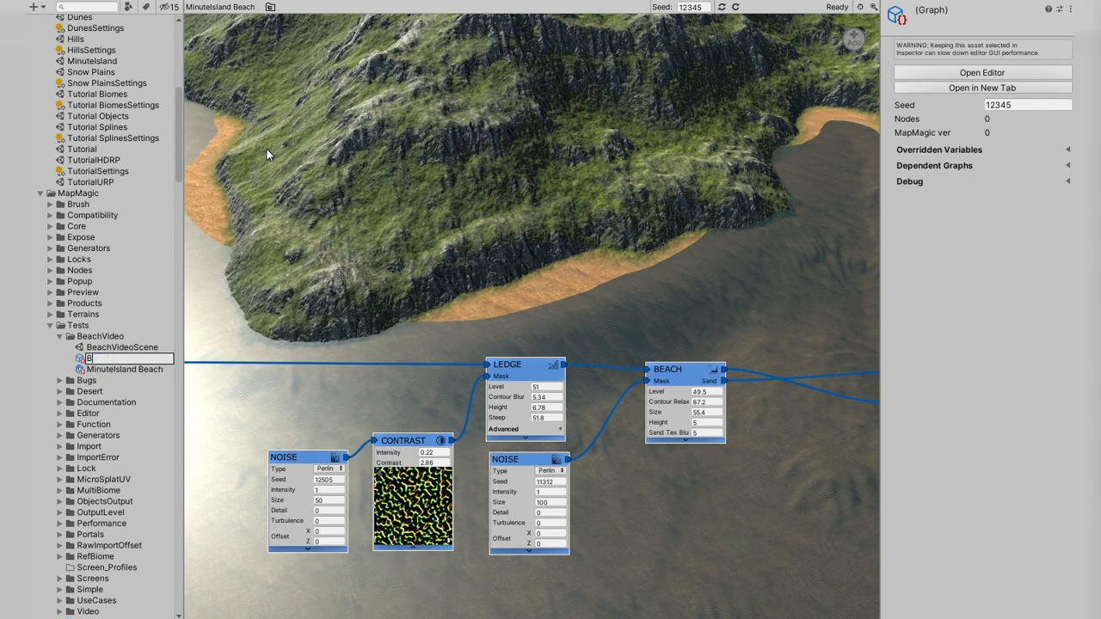
key("Return")
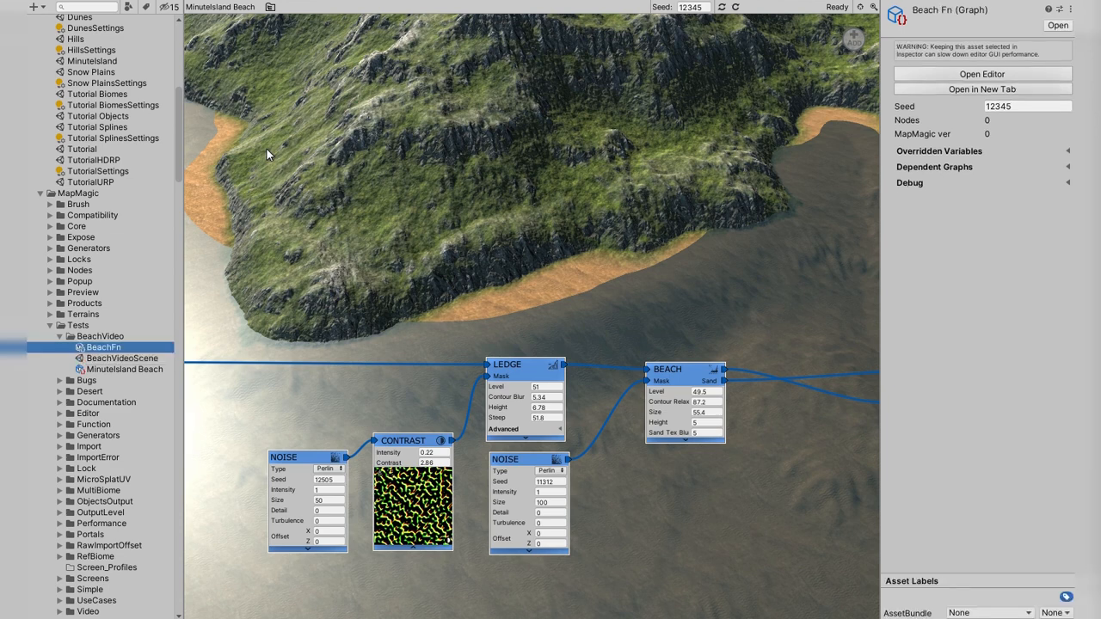
Step: Open the BeachFn graph and paste the copied ledge and beach nodes into it
double_click(105, 349)
right_click(452, 292)
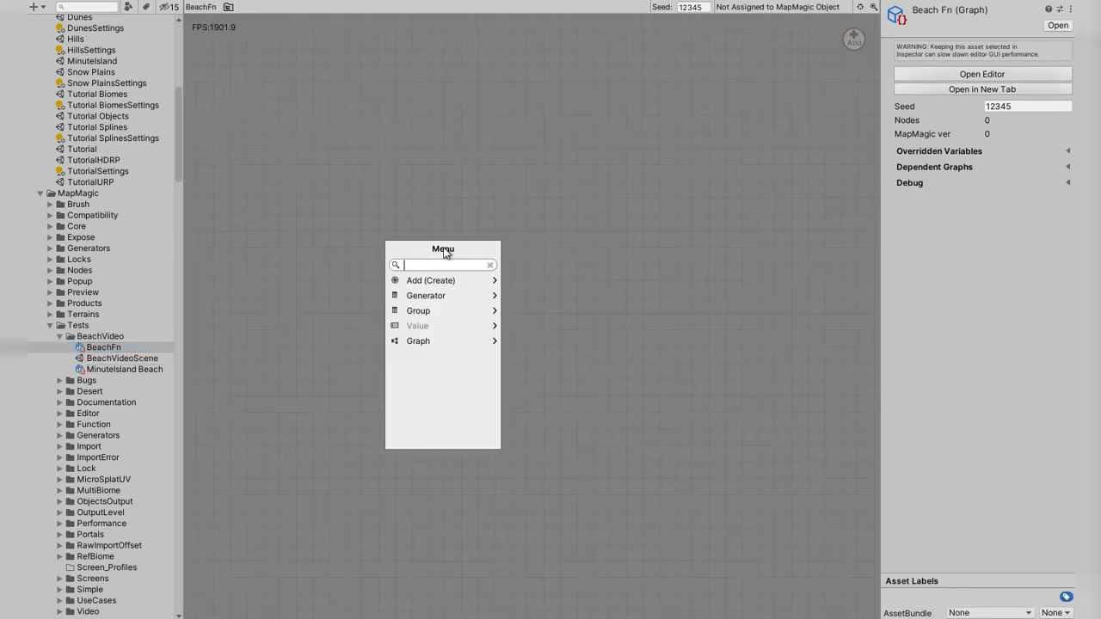
left_click(442, 300)
left_click(434, 325)
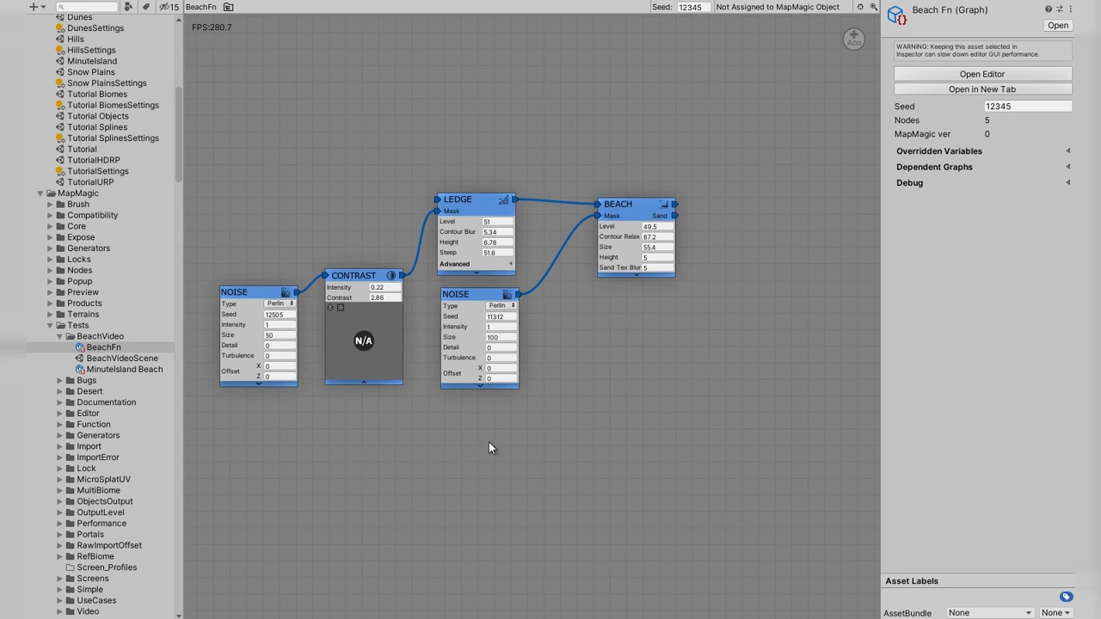
Step: Add a map function input named Height to the BeachFn graph and connect it to the Ledge node's main input
middle_click_drag(490, 444, 579, 472)
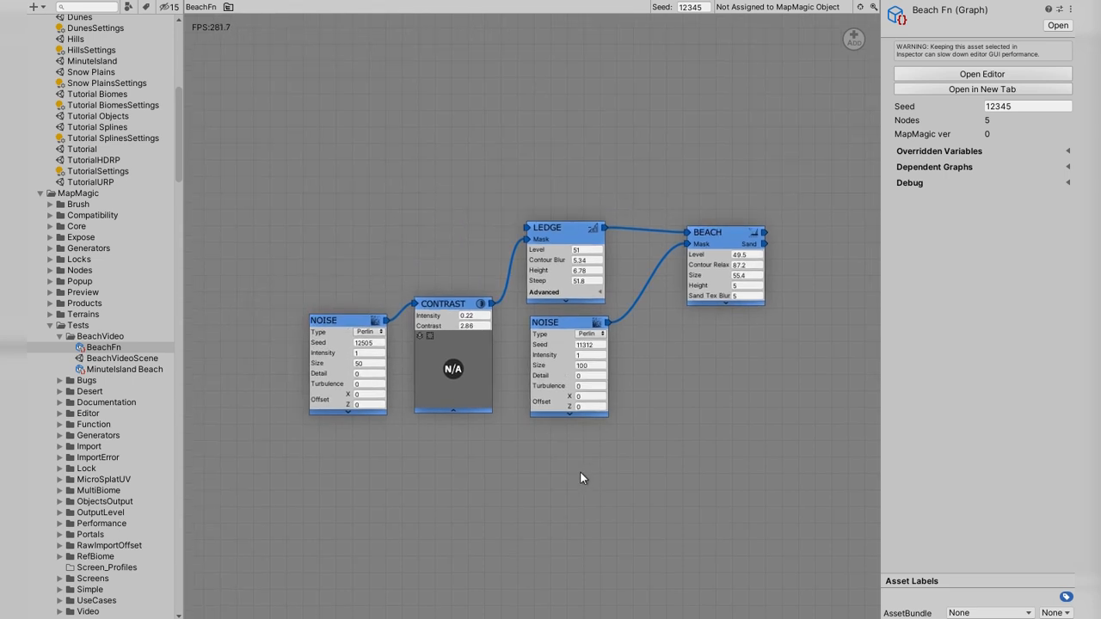
right_click(243, 204)
left_click(284, 243)
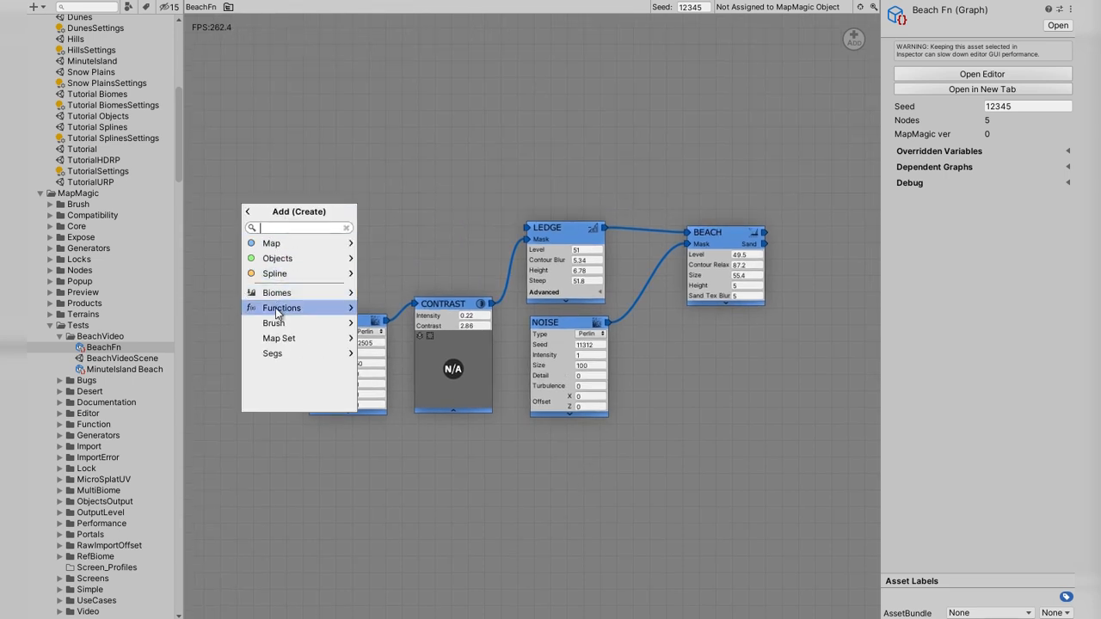
left_click(276, 310)
left_click(282, 277)
left_click(281, 277)
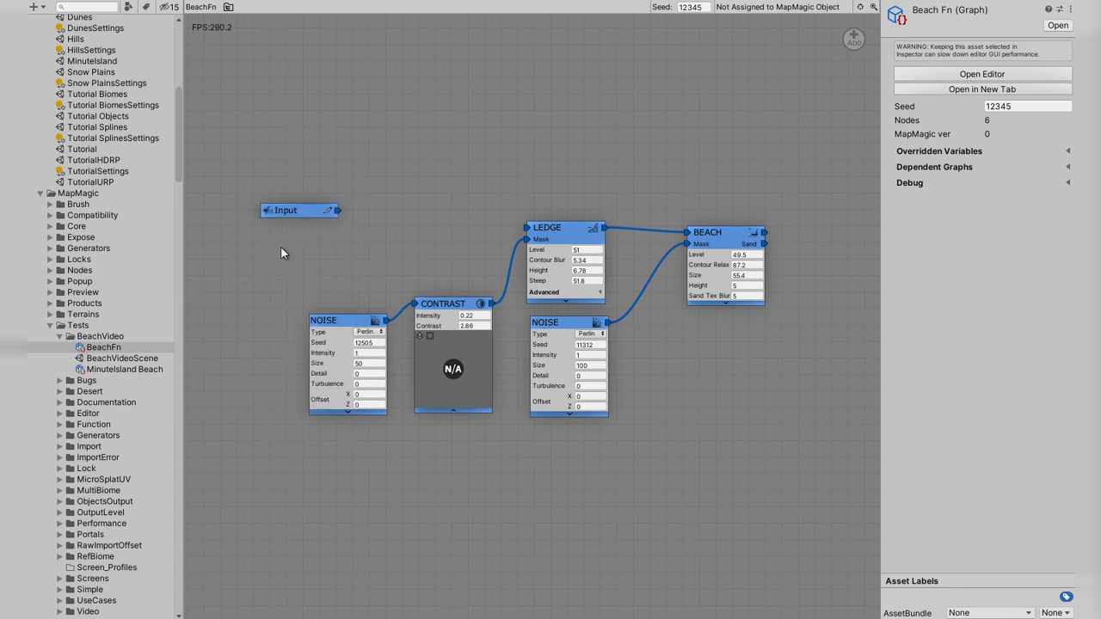
left_click(326, 212)
left_click_drag(337, 212, 525, 229)
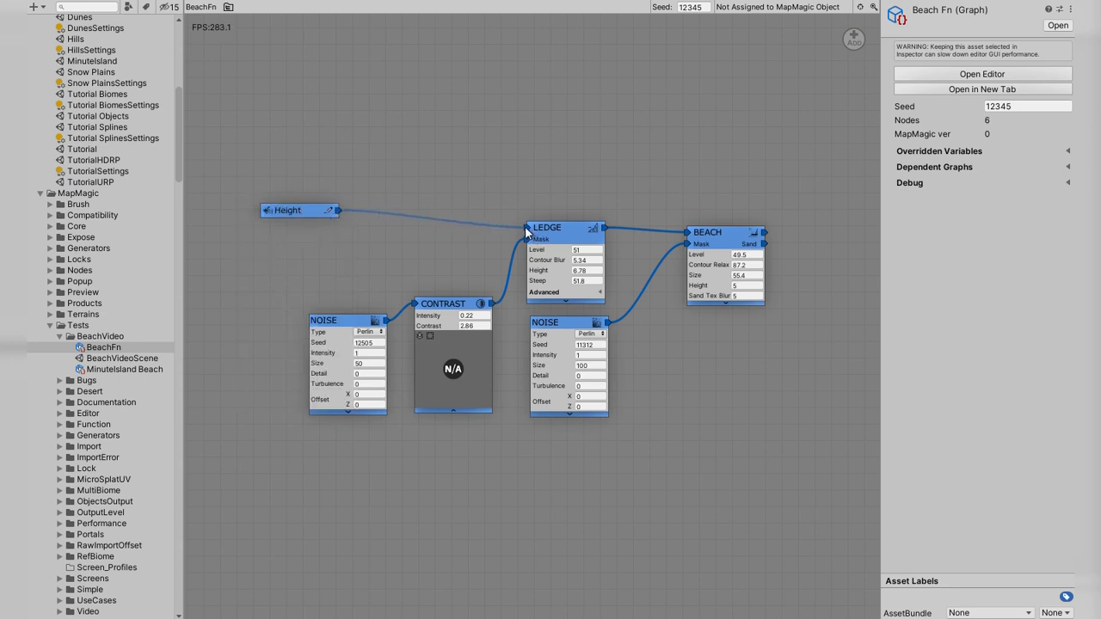
Step: Add a map function output named Height and place it above and beyond the Beach node
scroll(720, 358, "down", 1)
middle_click_drag(720, 358, 666, 375)
scroll(612, 374, "up", 1)
right_click(696, 261)
left_click(744, 300)
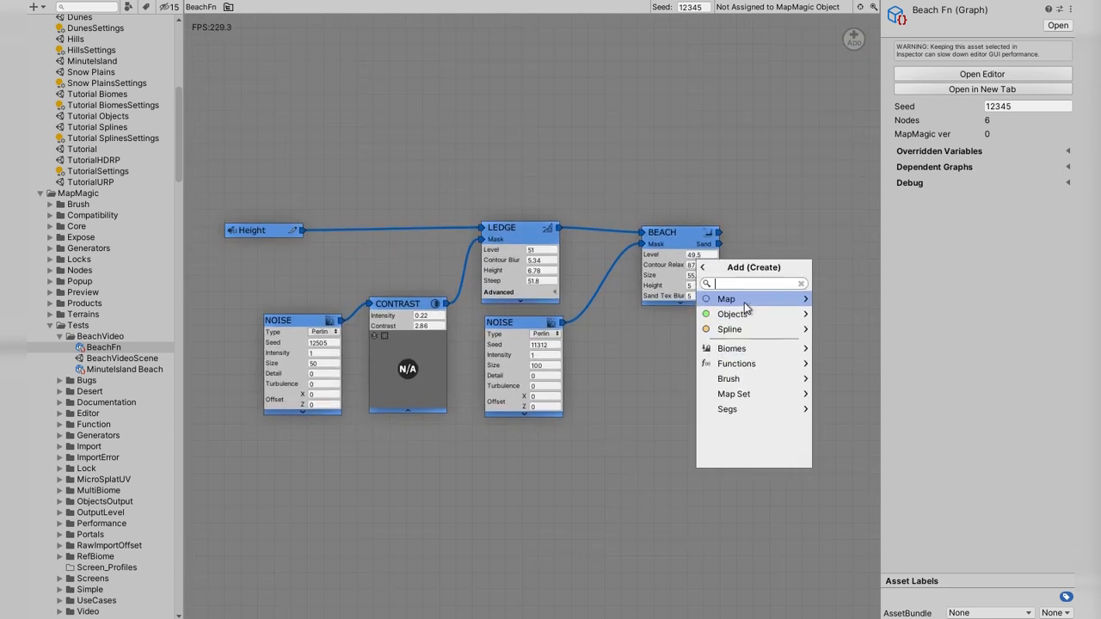
left_click(745, 362)
left_click(746, 299)
left_click_drag(785, 265, 825, 203)
left_click(826, 203)
type("Height")
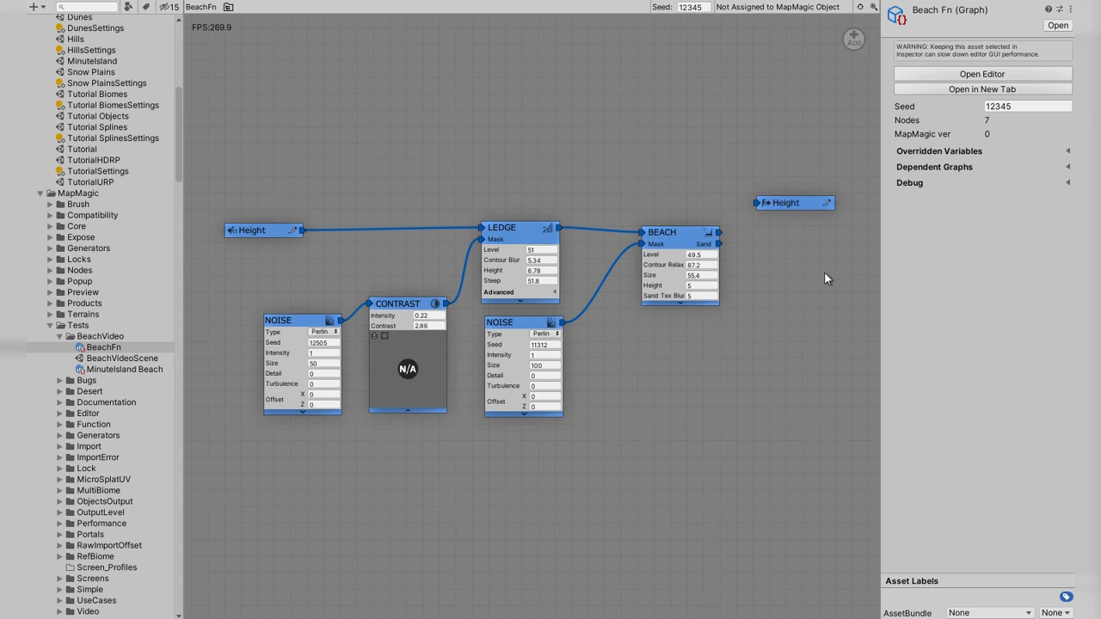
Step: Add a second map function output named Sand and connect the Beach node's two outputs to the Height and Sand exits
right_click(760, 238)
left_click(762, 274)
left_click(757, 319)
left_click(744, 314)
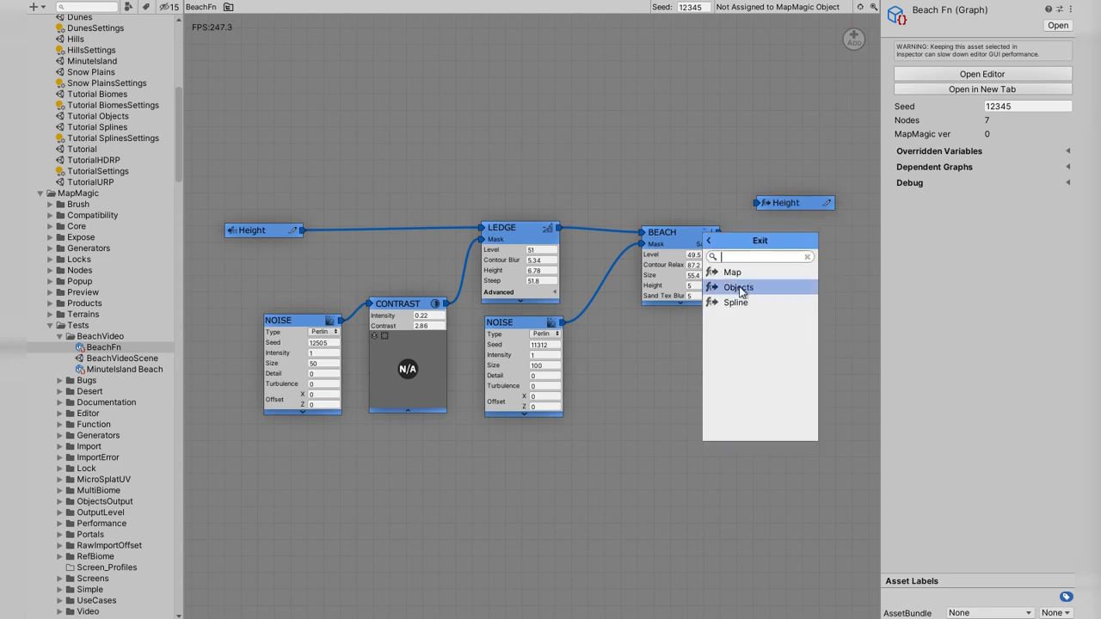
left_click(743, 274)
left_click_drag(771, 242, 799, 249)
left_click(826, 247)
type("Sand")
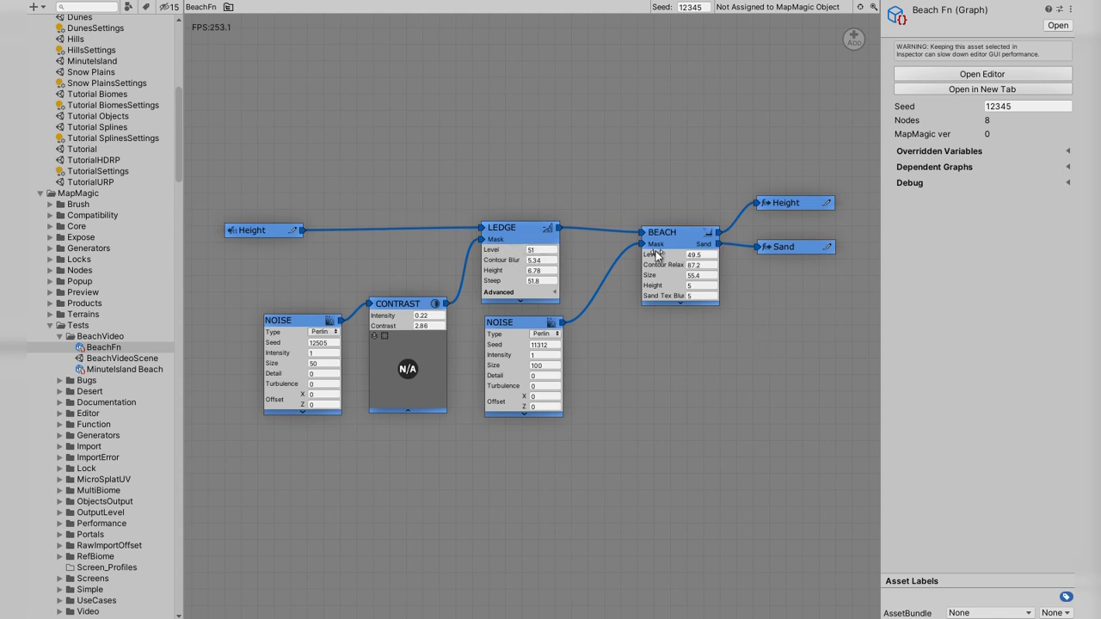
Step: Expose the Ledge node's Level with the expression Level+1, assigning Level as a graph variable
right_click(542, 250)
left_click(537, 341)
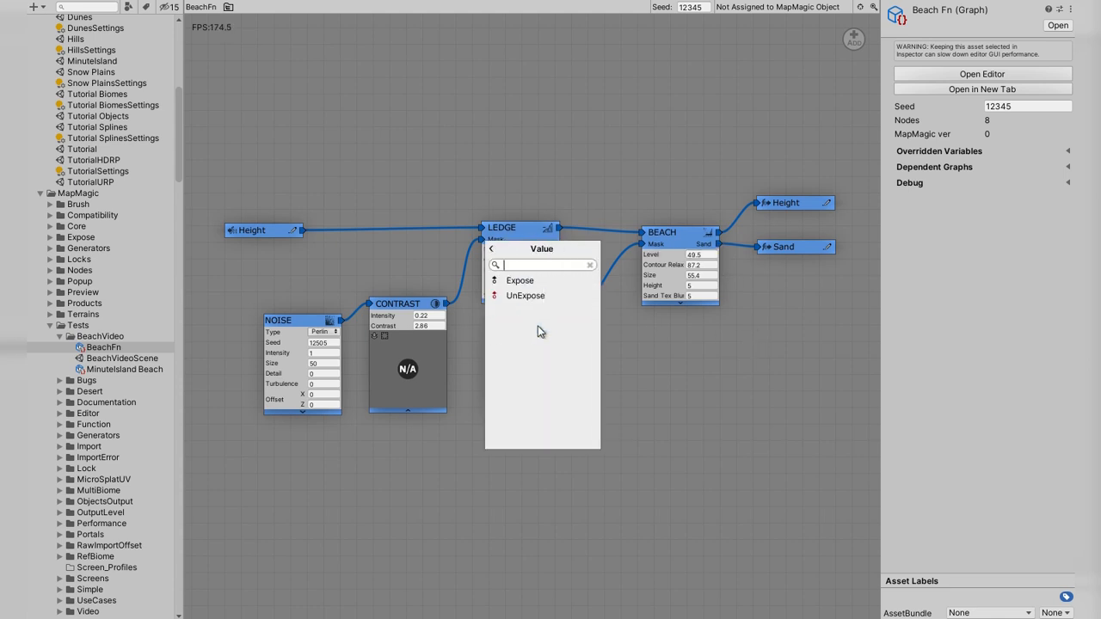
left_click(530, 284)
left_click(518, 292)
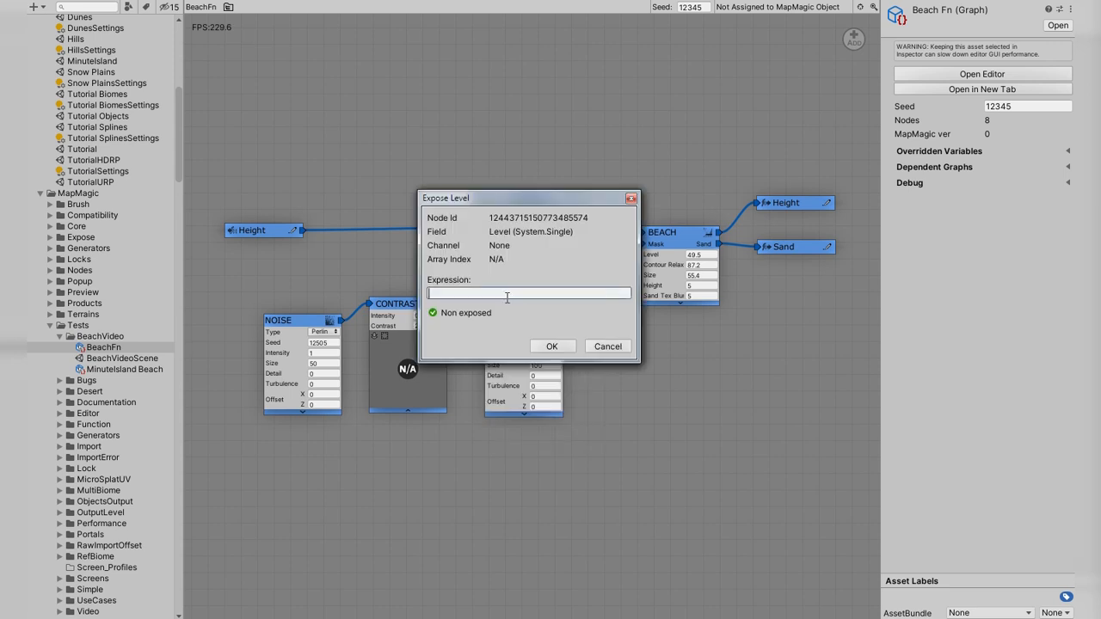
type("Level")
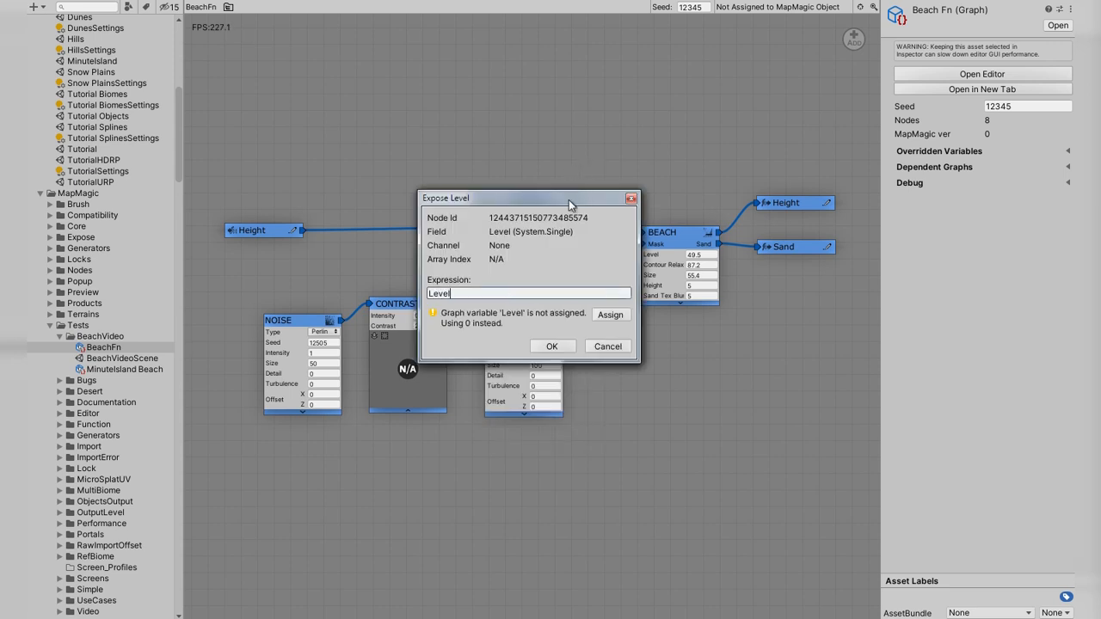
left_click_drag(568, 200, 619, 49)
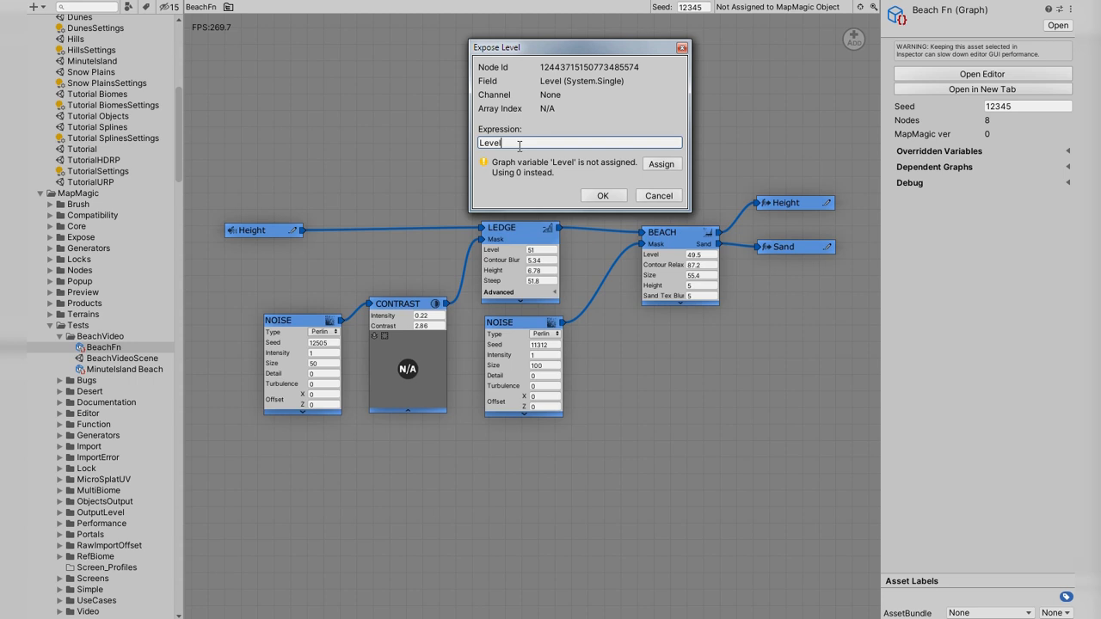
left_click(662, 164)
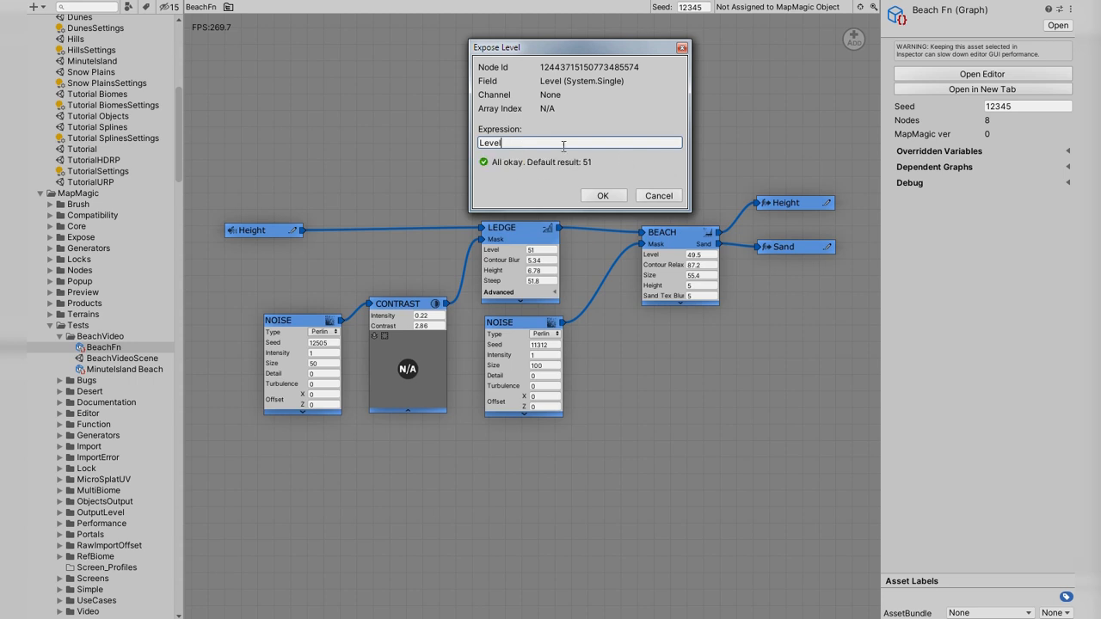
type("+10")
left_click(606, 196)
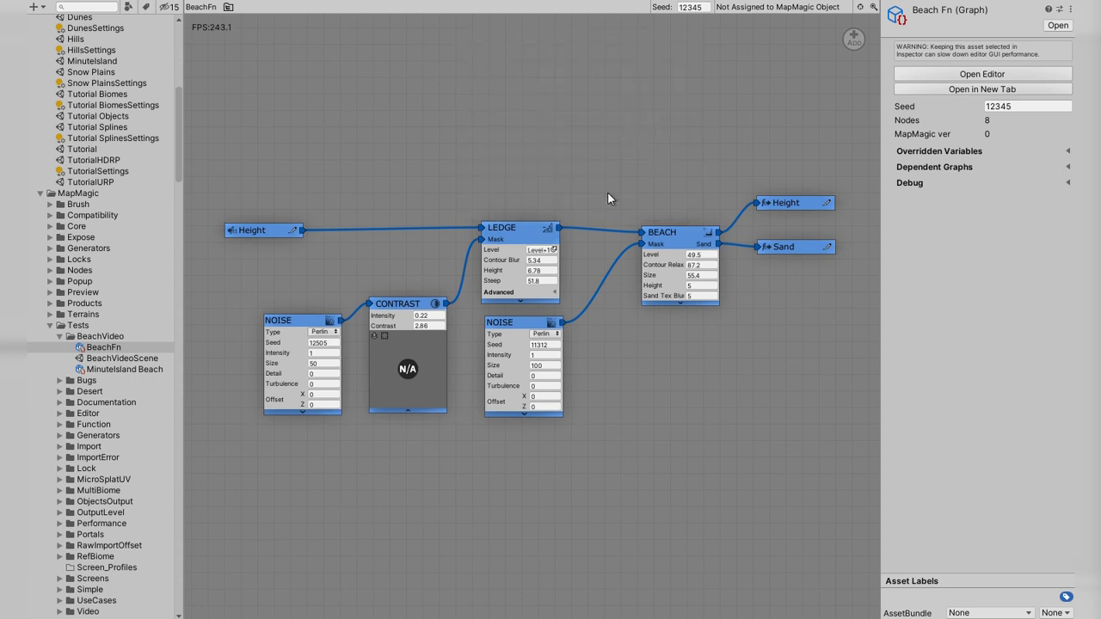
Step: Expose the Beach node's Level with the expression Level-0.5
right_click(658, 256)
left_click(643, 330)
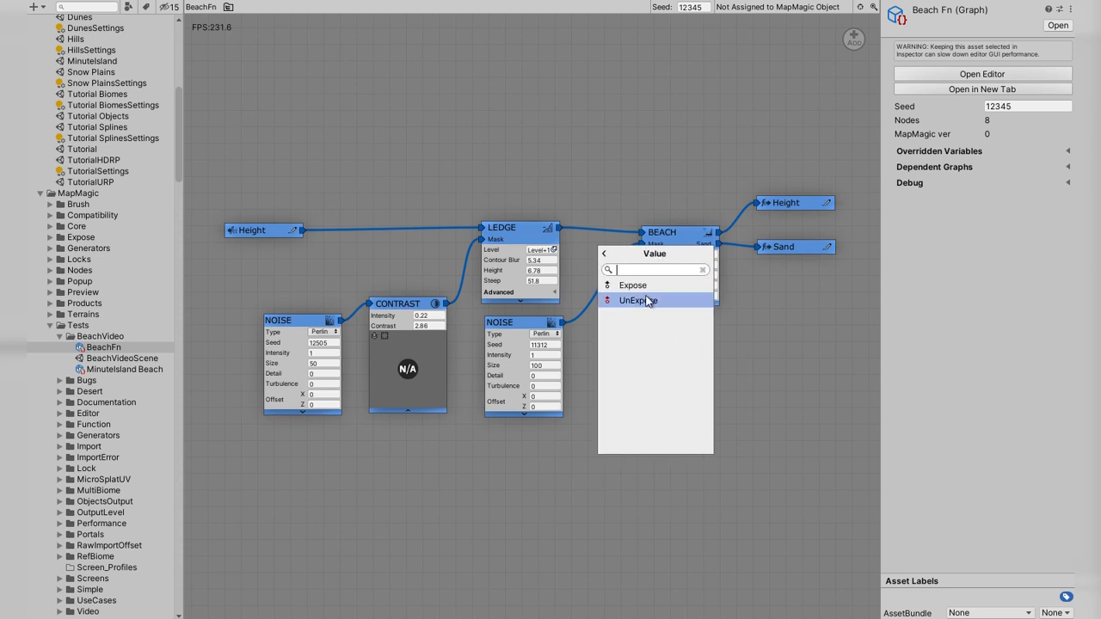
left_click(644, 286)
type("Level-0.5")
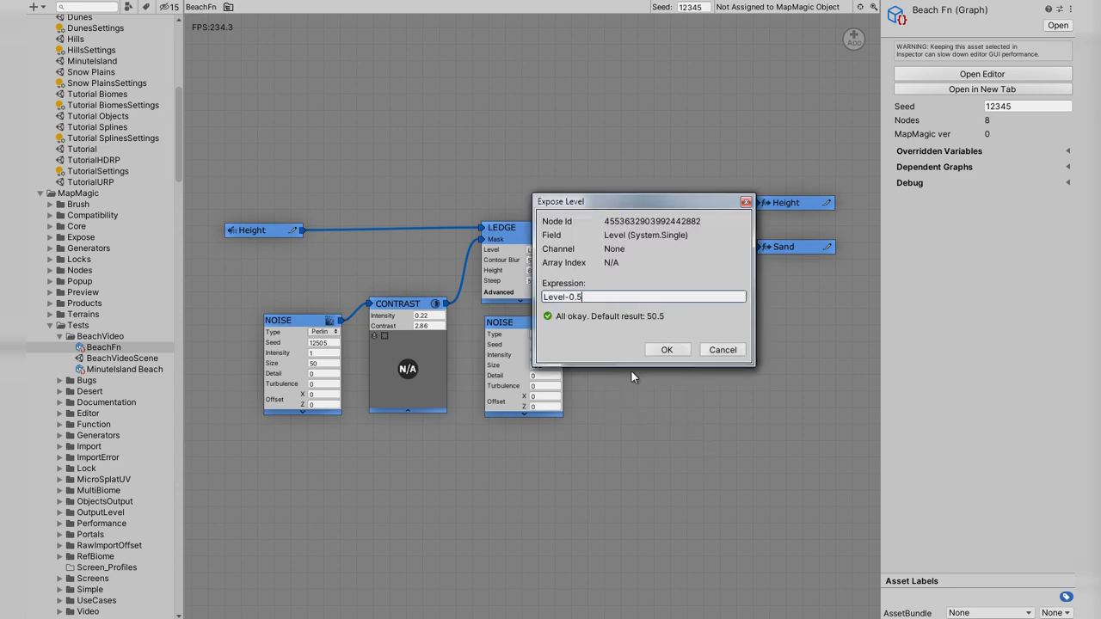
left_click(676, 351)
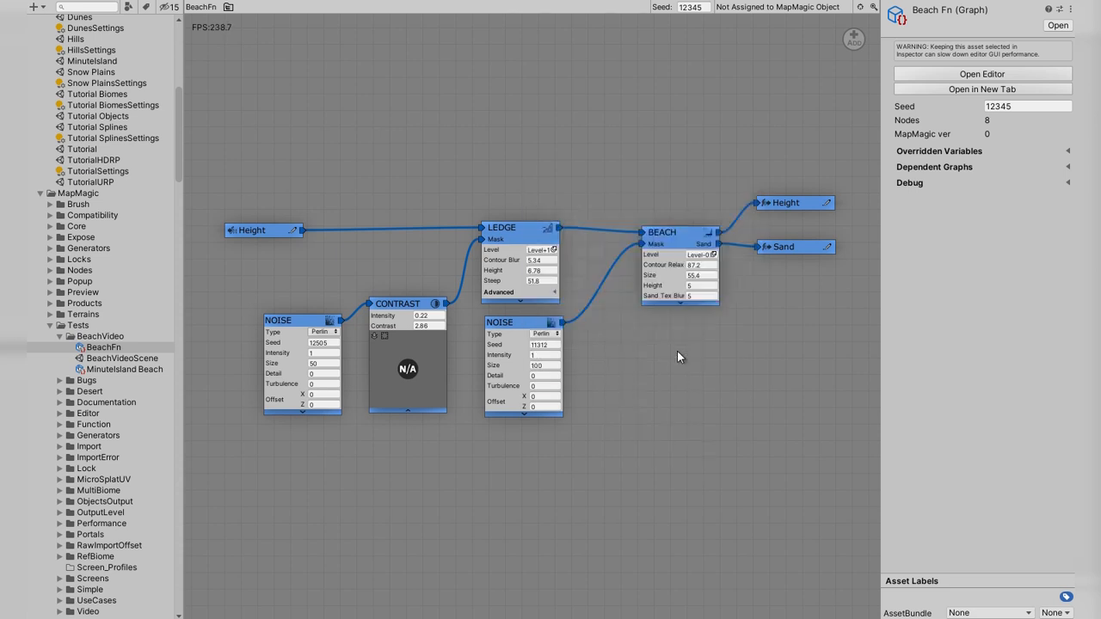
Step: Set the BeachFn graph's overridden variable Level to 50
left_click(914, 151)
left_click(1015, 166)
type("51")
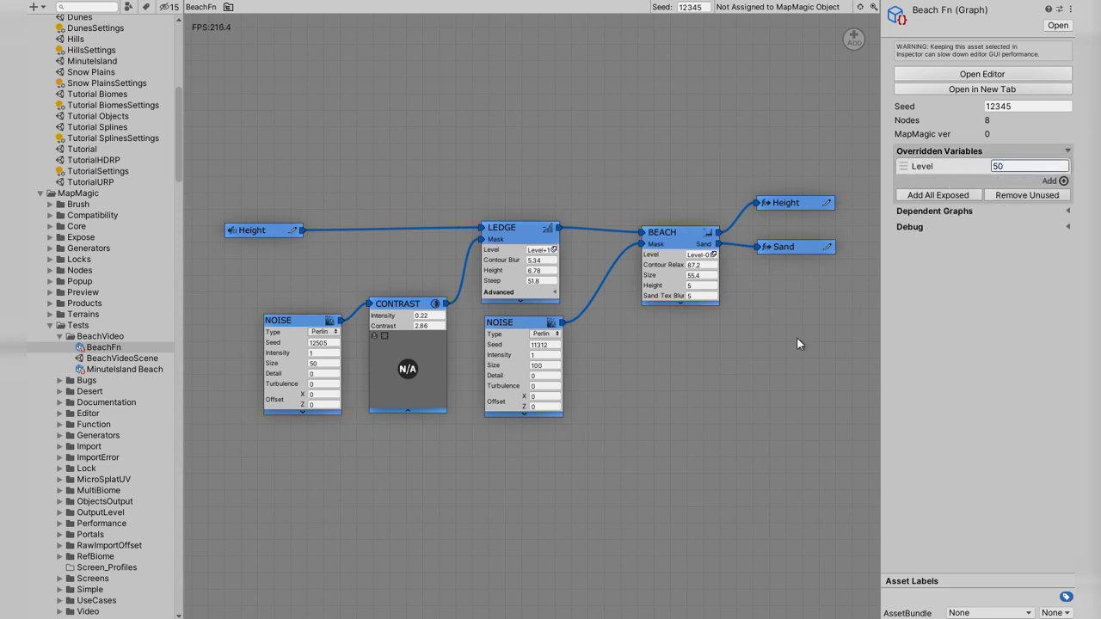
Step: Open the MinuteIsland Beach graph and delete its Ledge and Beach nodes with their mask Noise and Contrast nodes
double_click(146, 369)
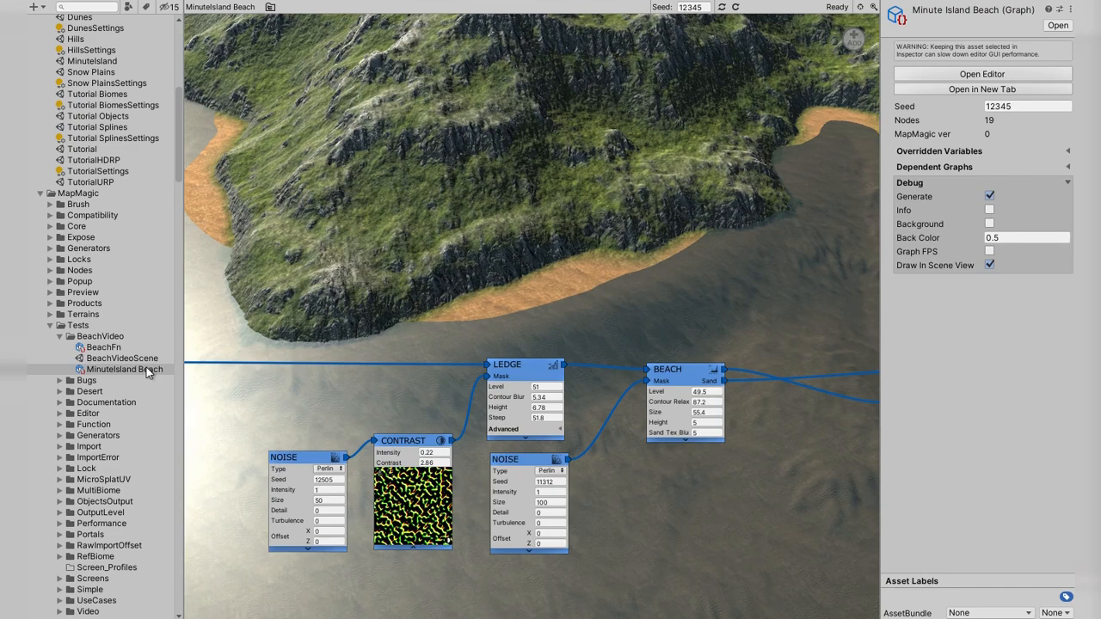
left_click_drag(221, 318, 808, 612)
left_click_drag(685, 376, 857, 40)
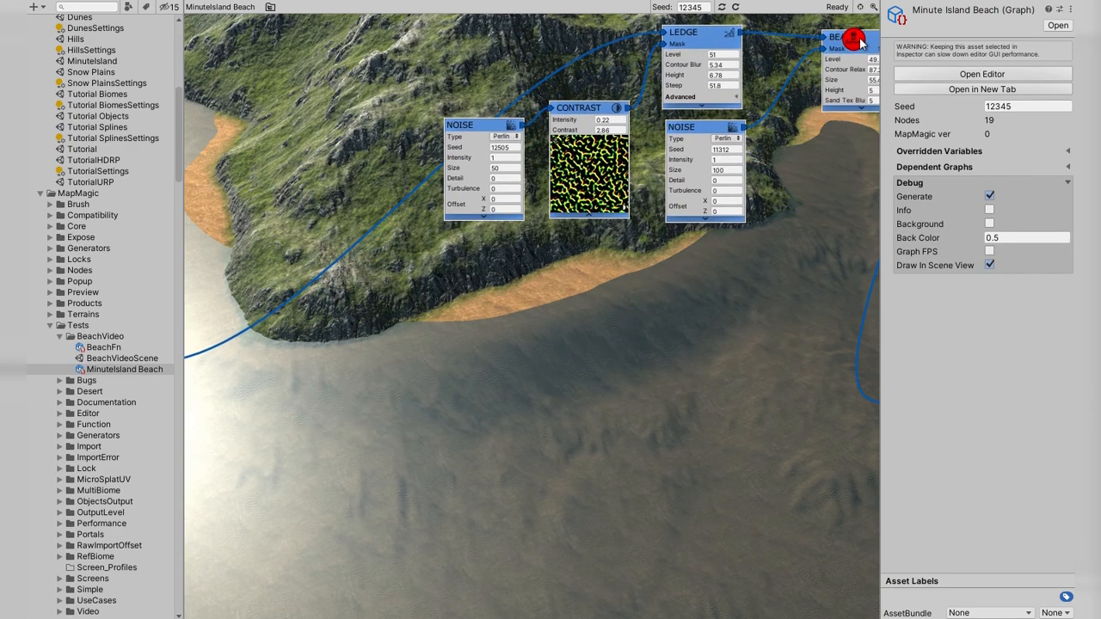
key("Delete")
Step: Delete the Contrast node that feeds the Cavity, Slope and Height nodes
scroll(660, 446, "down", 2)
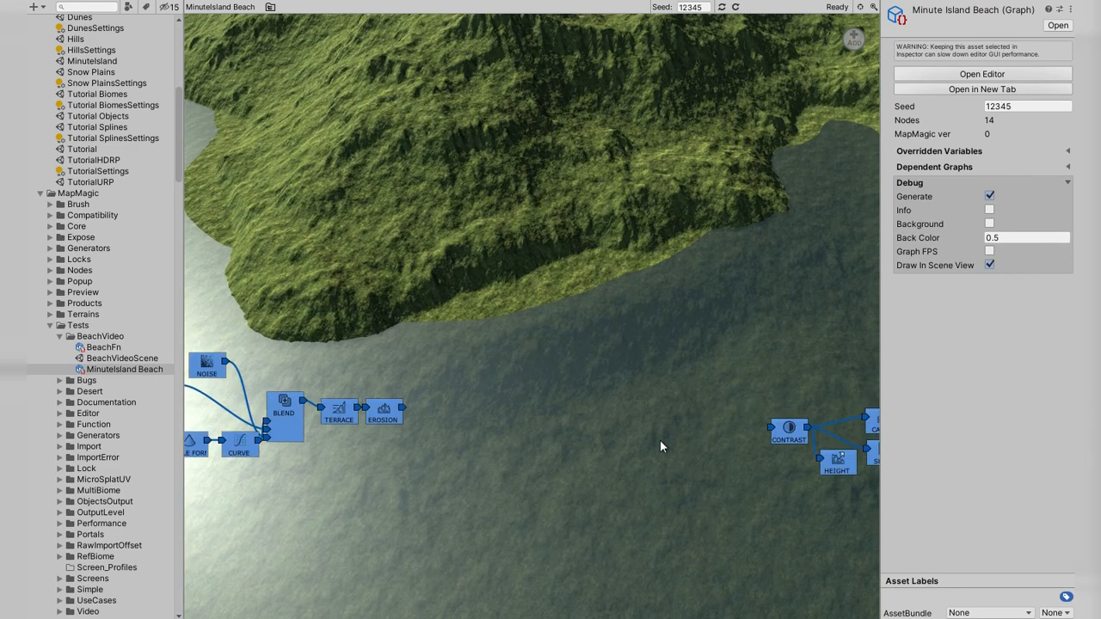
middle_click_drag(677, 464, 499, 456)
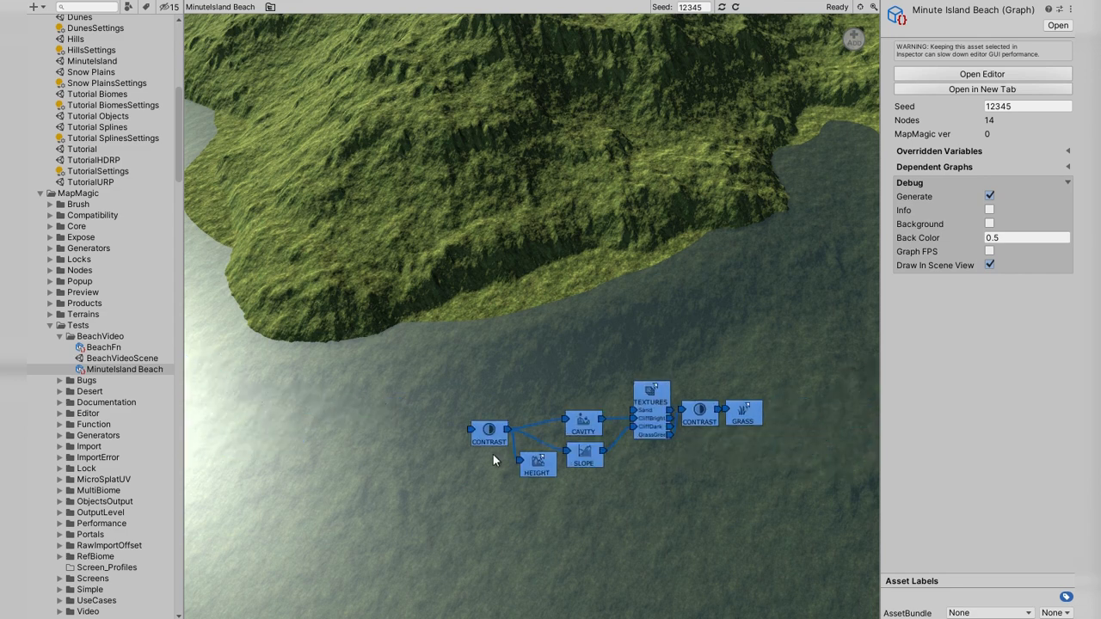
middle_click_drag(651, 396, 407, 401)
middle_click_drag(272, 388, 577, 374)
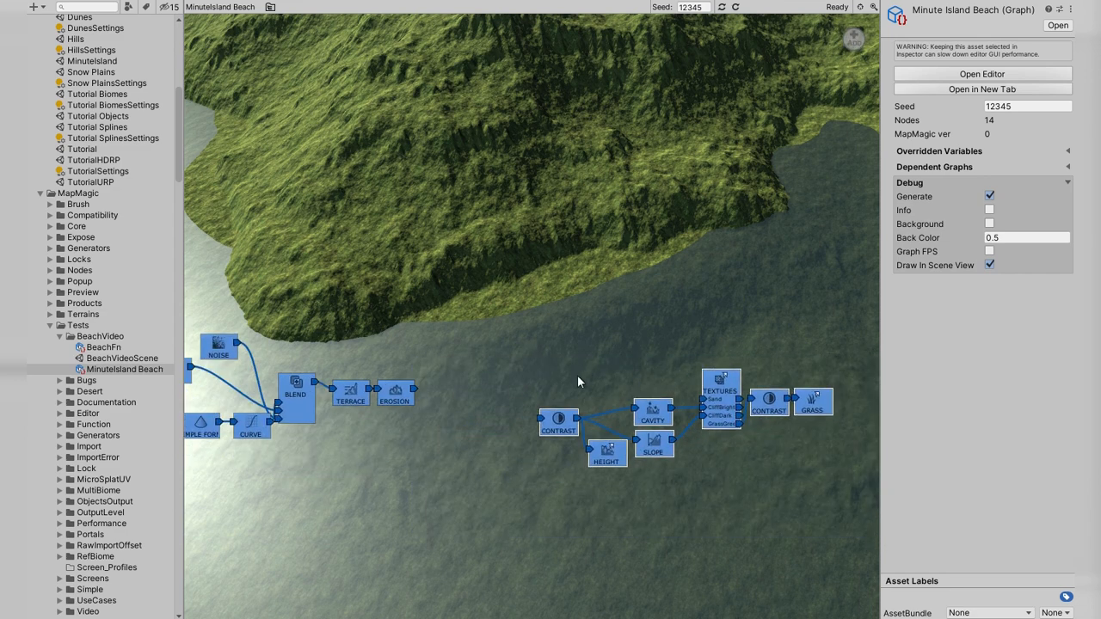
scroll(545, 402, "up", 2)
left_click_drag(571, 412, 853, 39)
scroll(644, 402, "down", 2)
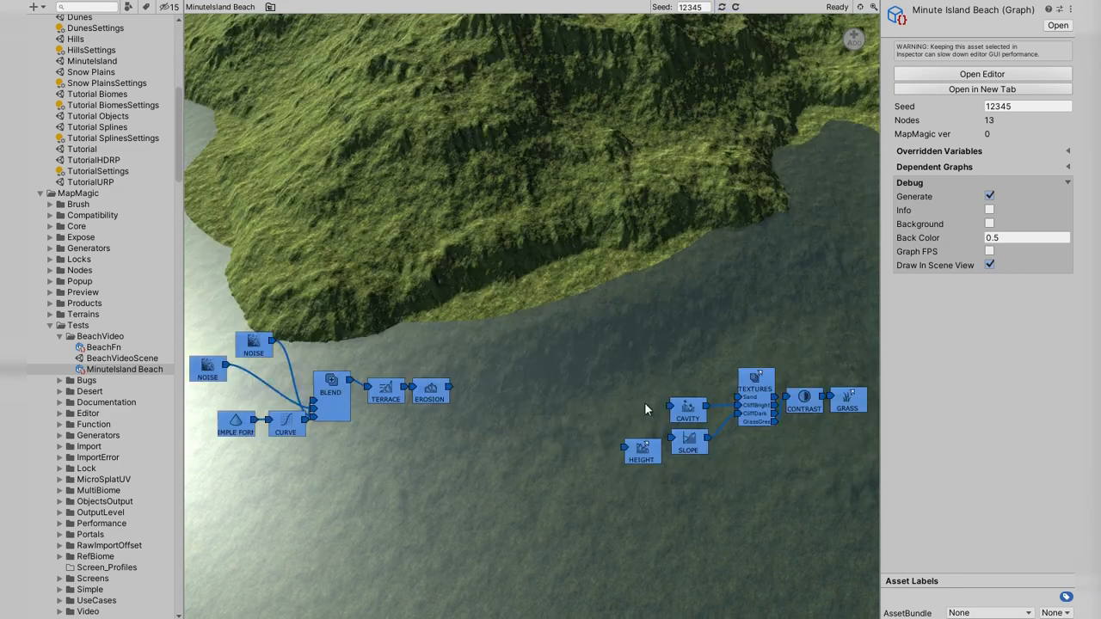
Step: Move the Height, Cavity, Slope, Textures, Contrast and Grass nodes closer to Erosion
middle_click_drag(644, 401, 625, 397)
left_click_drag(729, 386, 630, 383)
left_click(410, 389)
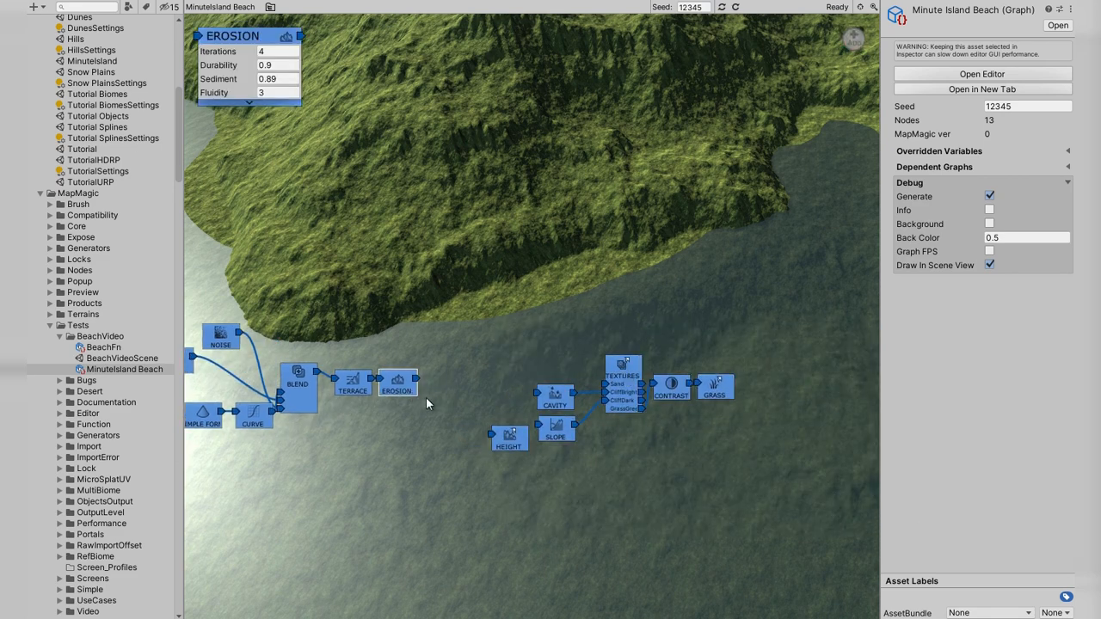
left_click(430, 395)
Step: Connect Erosion directly to the Height node and inspect the island terrain without the beach nodes
scroll(444, 390, "up", 4)
right_click(468, 382)
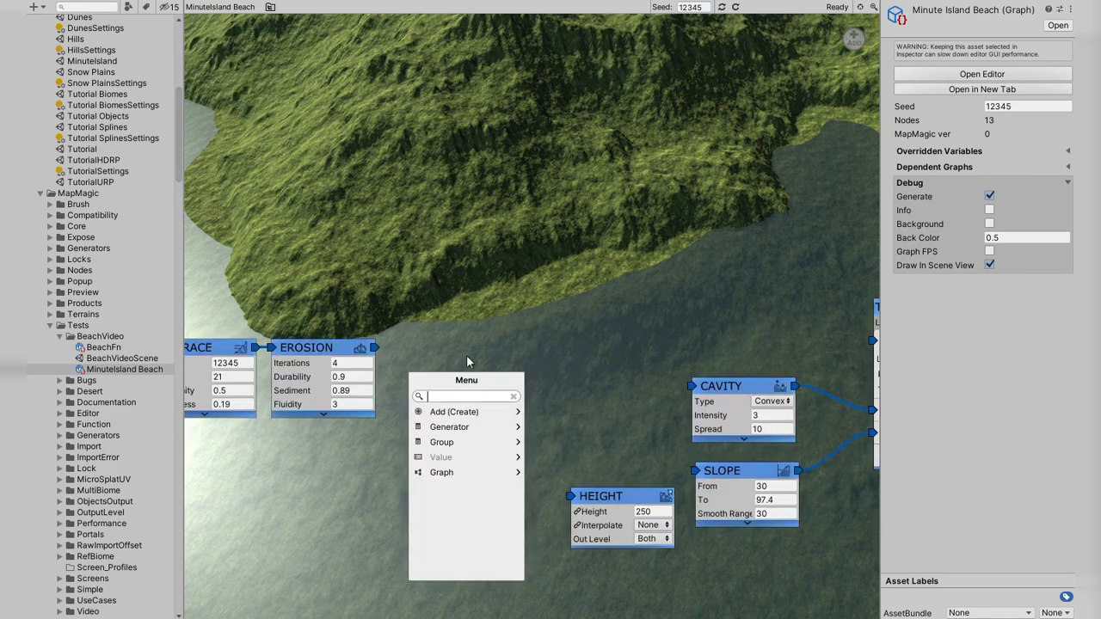
left_click(466, 355)
left_click_drag(525, 498, 571, 496)
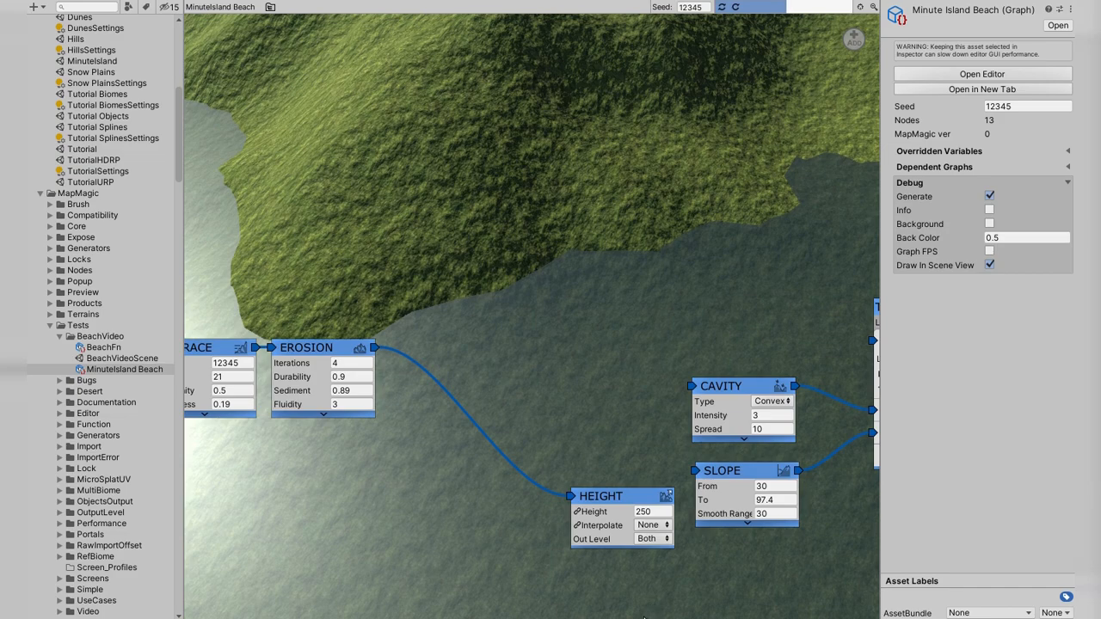
scroll(599, 346, "down", 5)
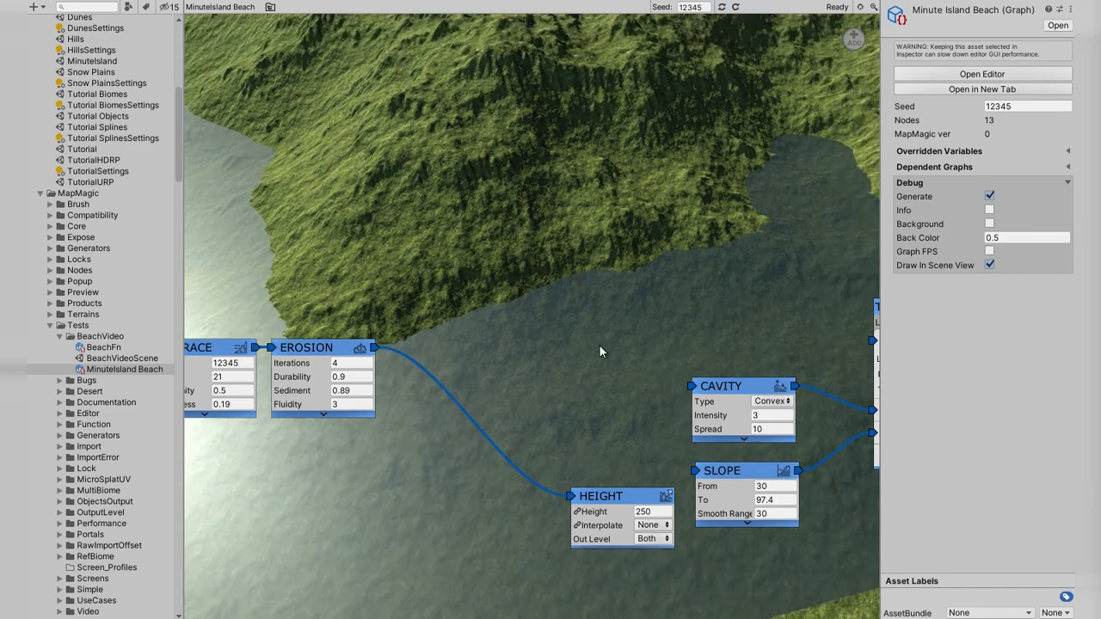
mouse_move(599, 347)
left_mouse_down("alt")
mouse_move(597, 396)
mouse_move(666, 351)
mouse_move(598, 334)
mouse_move(674, 368)
mouse_move(601, 360)
left_mouse_up("alt")
scroll(596, 333, "up", 4)
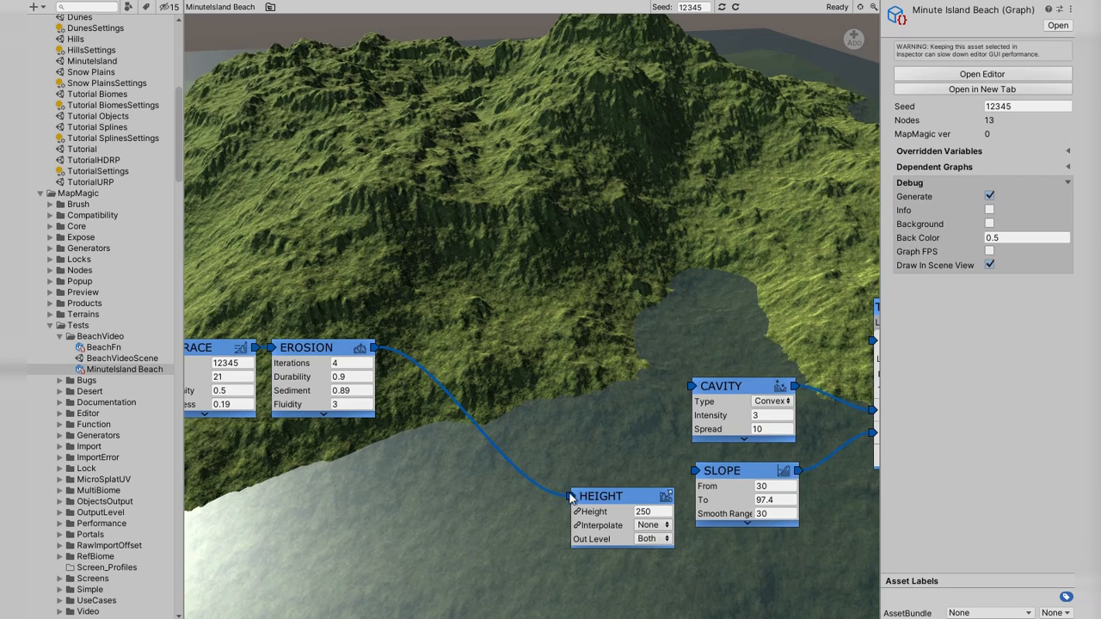
Step: Add a Function node after Erosion and assign the BeachFn graph to it
right_click(415, 356)
left_click(471, 393)
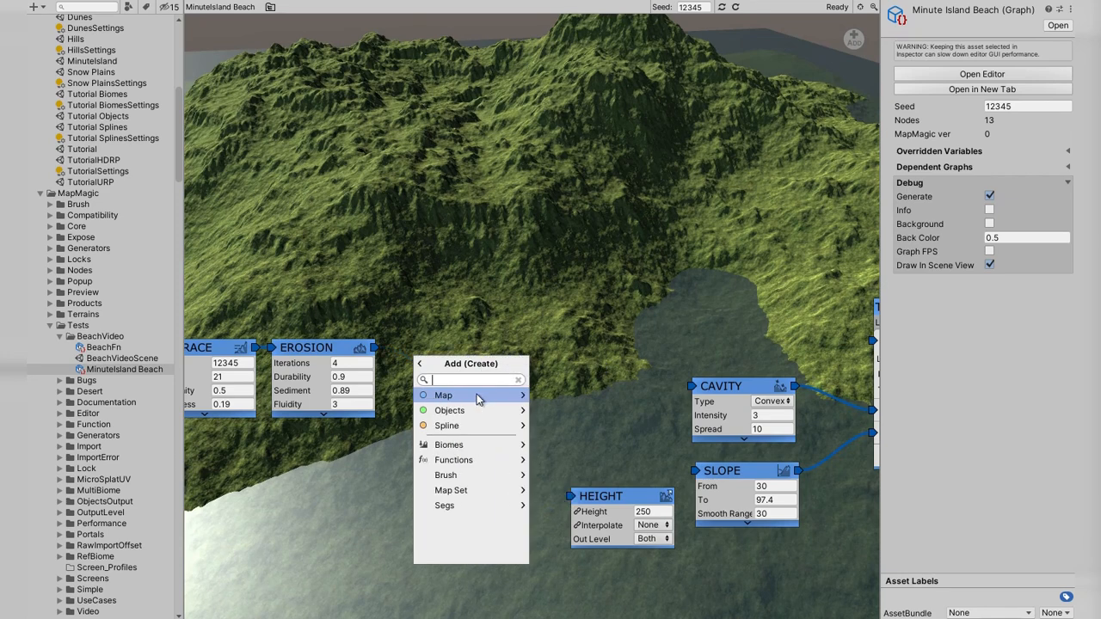
left_click(472, 456)
left_click(476, 394)
left_click_drag(472, 362, 502, 361)
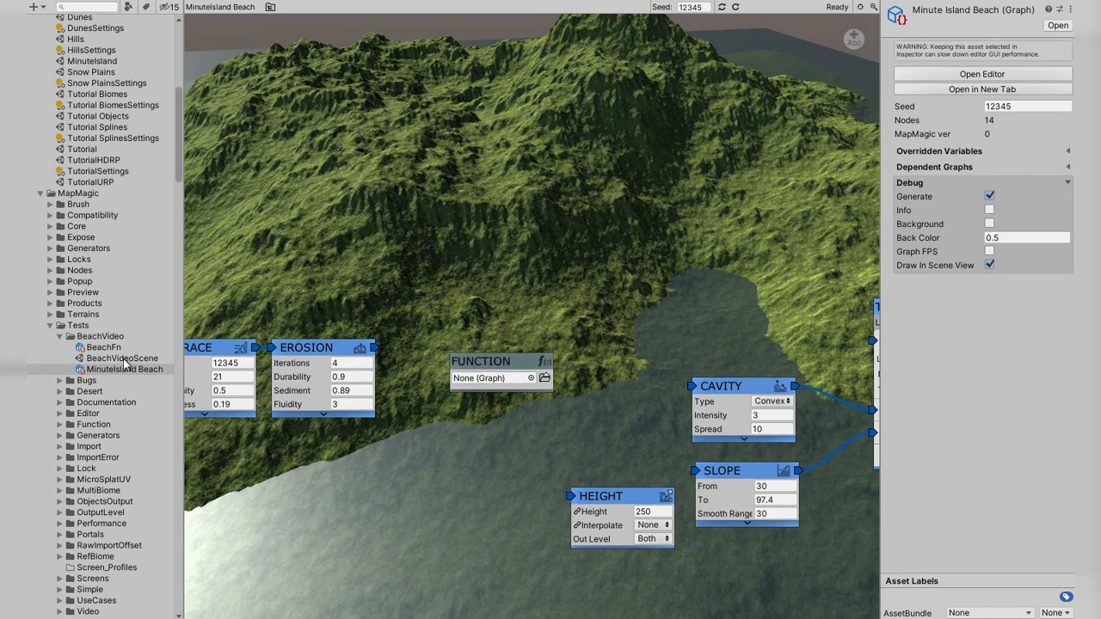
left_click_drag(109, 348, 482, 378)
Step: Connect Erosion to the BeachFn function's Height input and its Height output to the Height, Cavity and Slope nodes
left_click_drag(374, 348, 449, 377)
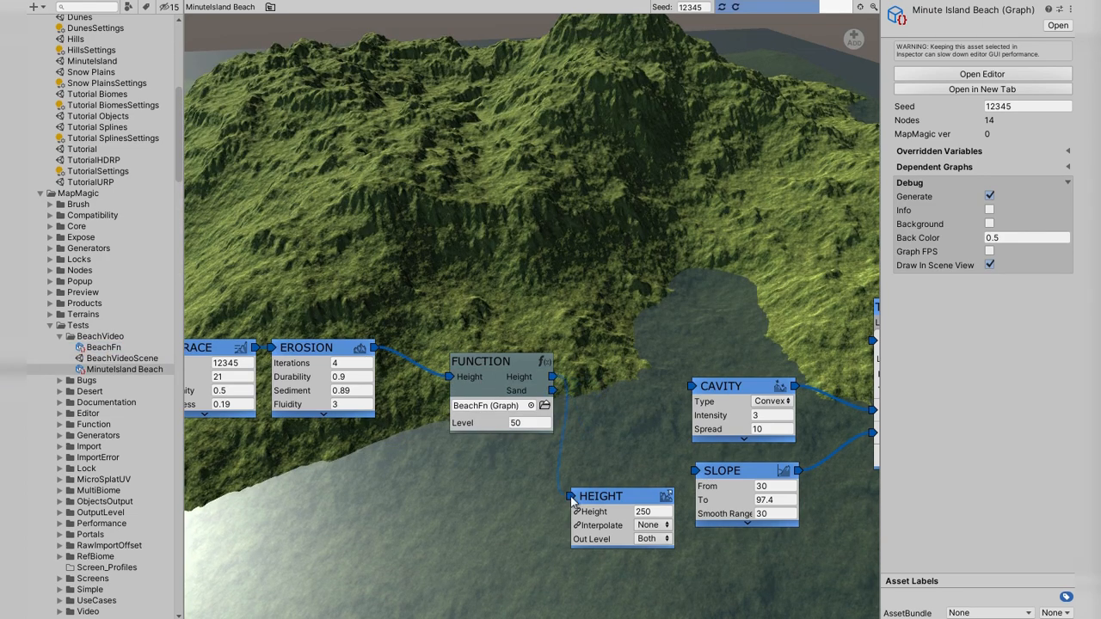
left_click_drag(571, 497, 551, 376)
middle_click_drag(713, 319, 584, 407)
left_click_drag(668, 383, 691, 386)
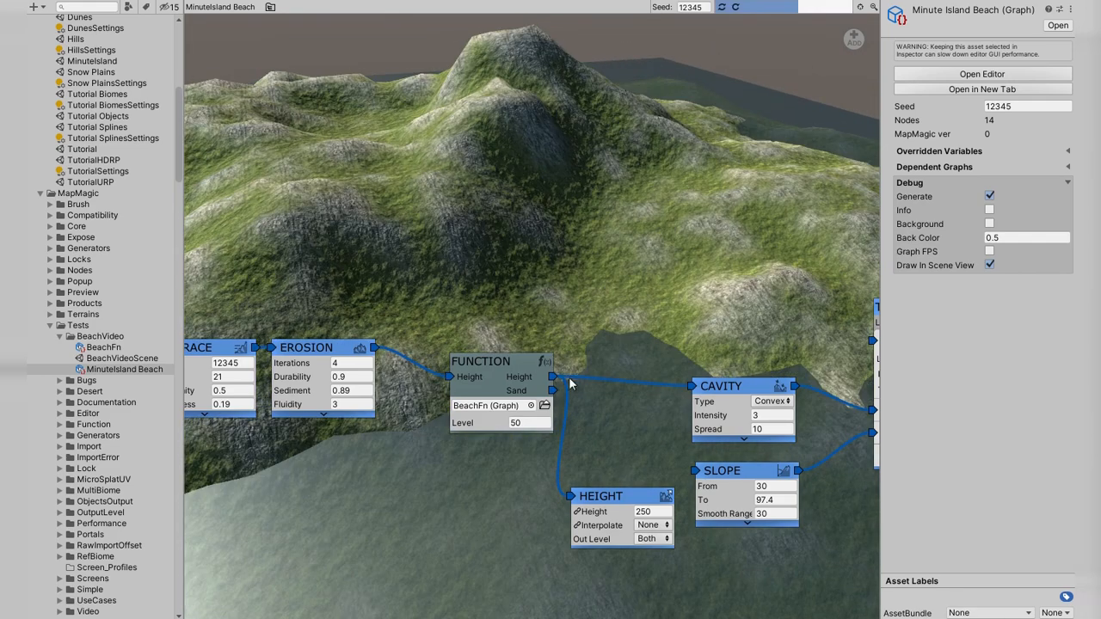
left_click_drag(552, 377, 694, 470)
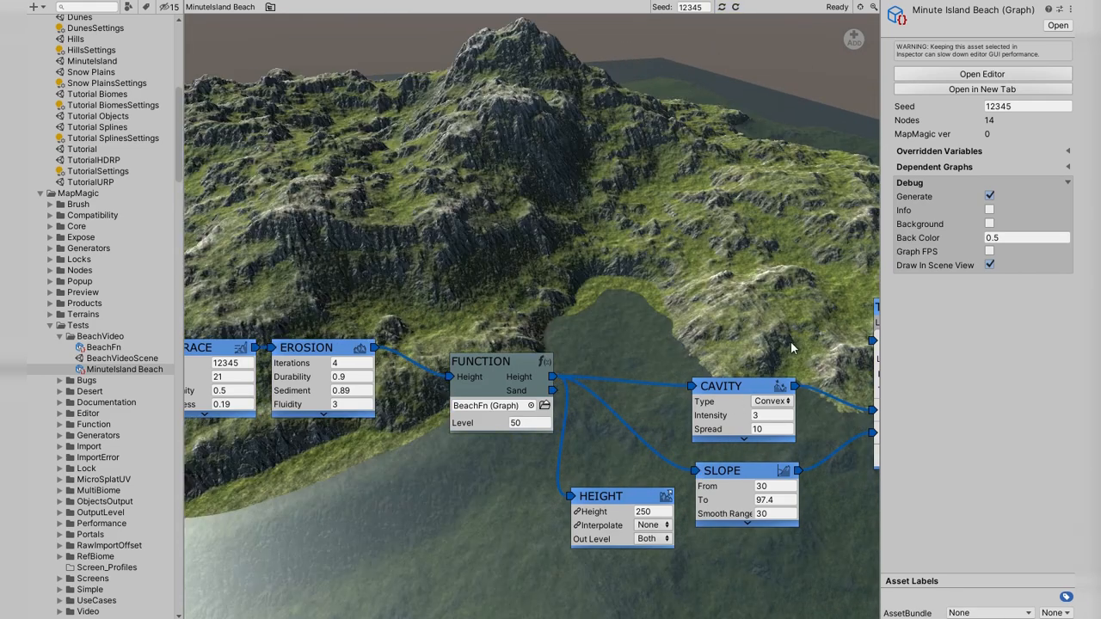
middle_click_drag(790, 341, 640, 338)
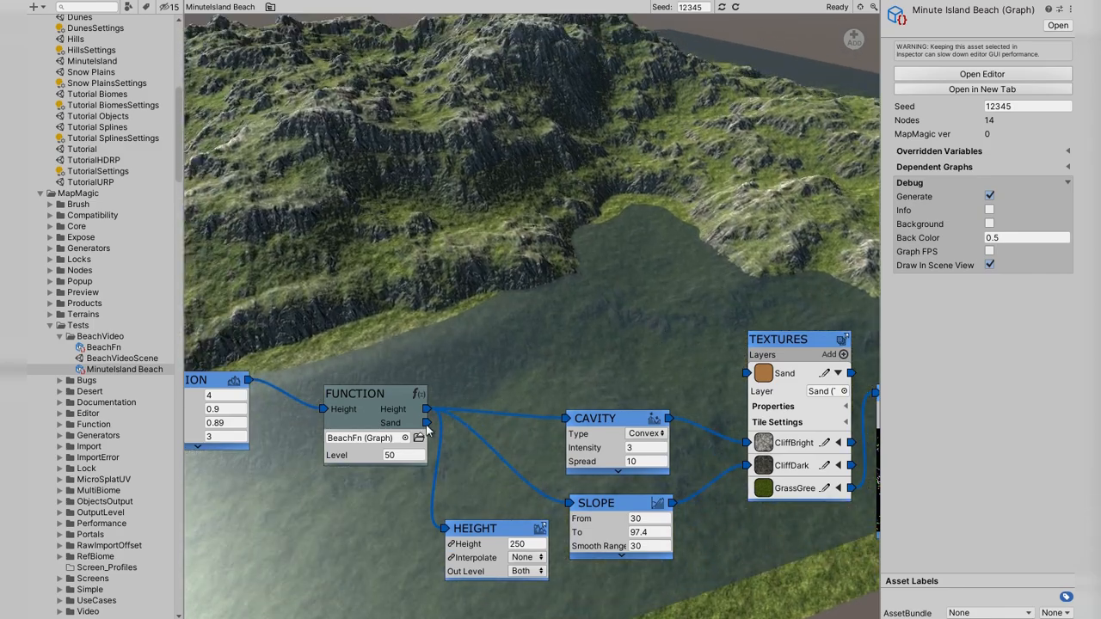
Step: Connect the BeachFn function's Sand output to the Sand layer input of the Textures node and inspect the island's shoreline
left_click_drag(427, 422, 746, 373)
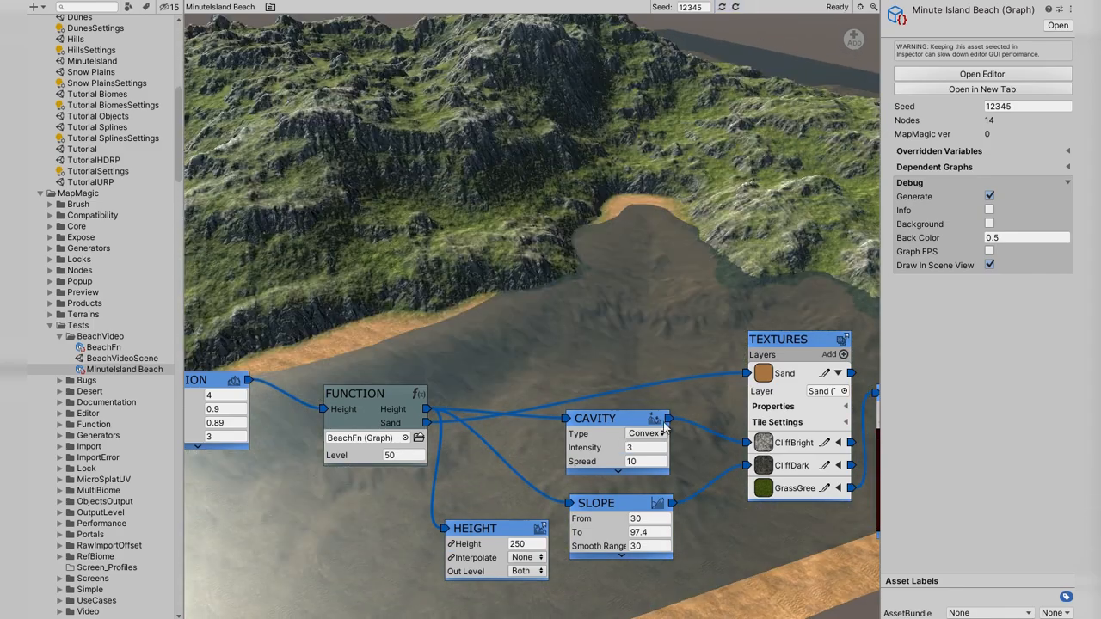
left_click_drag(655, 349, 498, 230, "alt")
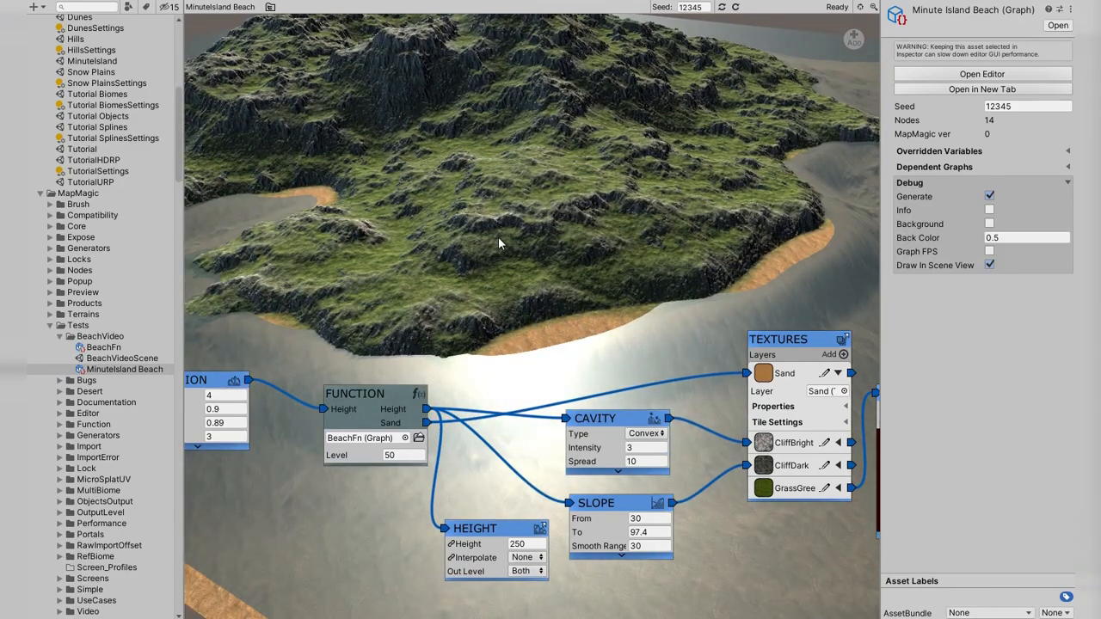
Step: Raise the BeachFn function's Level to 84.6 and match it with the WaterPlane's Y position at 84.6
left_click_drag(345, 458, 615, 456)
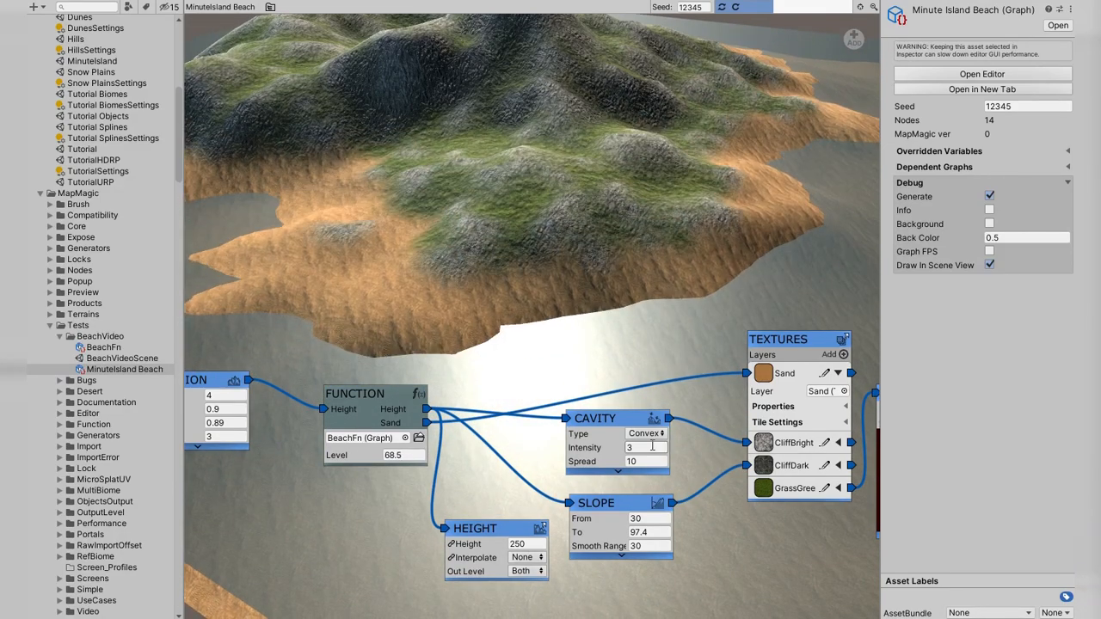
left_click_drag(347, 250, 514, 273, "alt")
left_click_drag(344, 457, 551, 437)
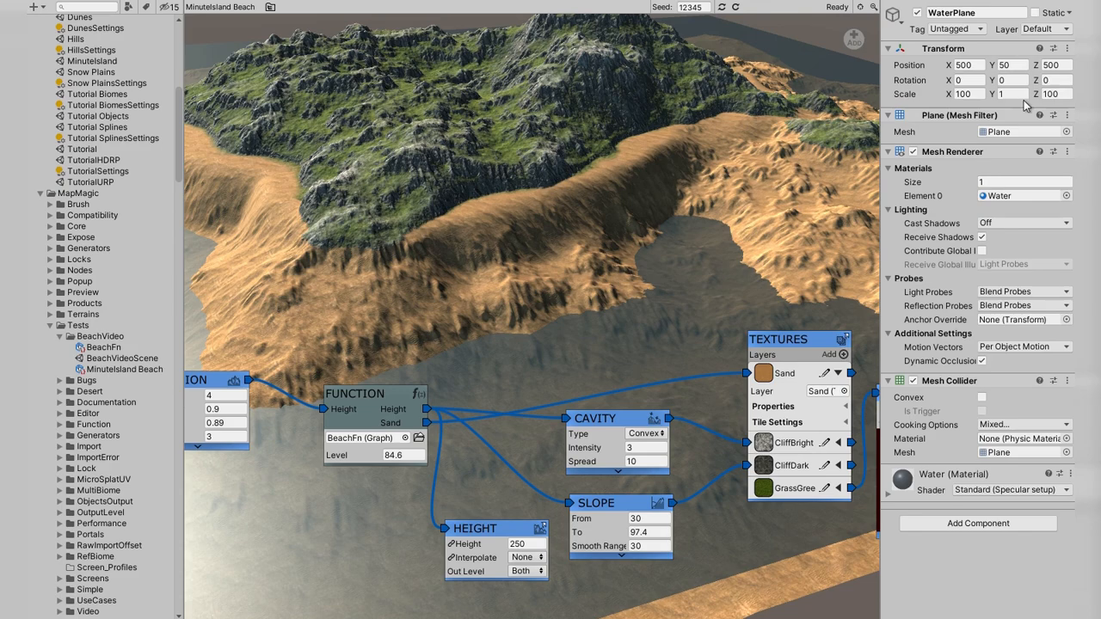
left_click_drag(992, 65, 671, 2)
left_click(1020, 66)
type("84.6")
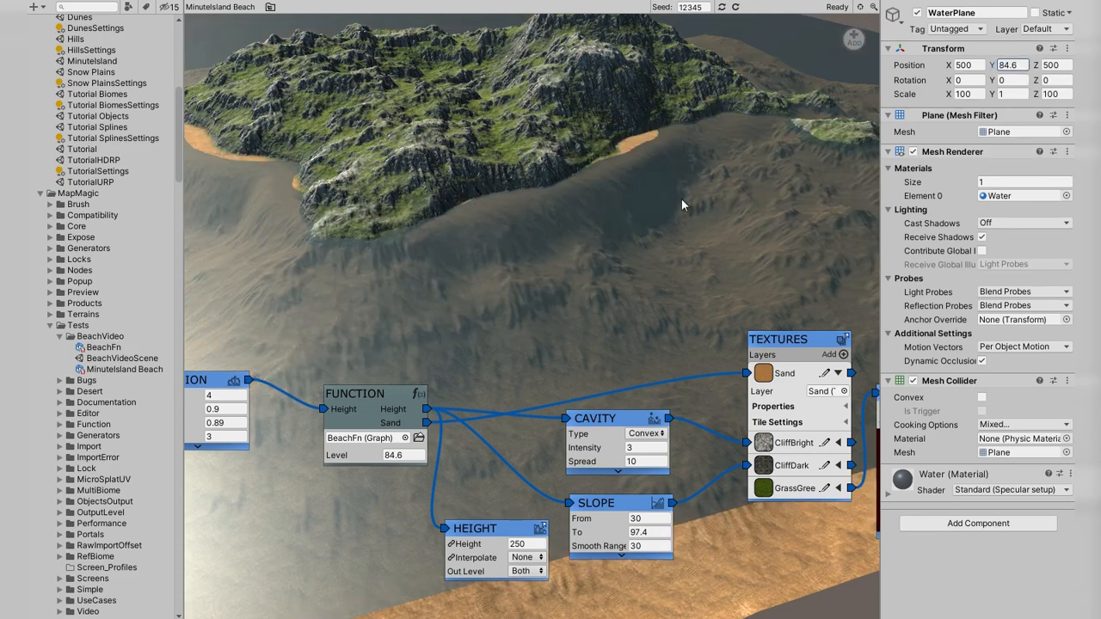
Step: Lower both the BeachFn function's Level and the WaterPlane's Y position to 30
left_click_drag(681, 198, 551, 361, "alt")
left_click(414, 455)
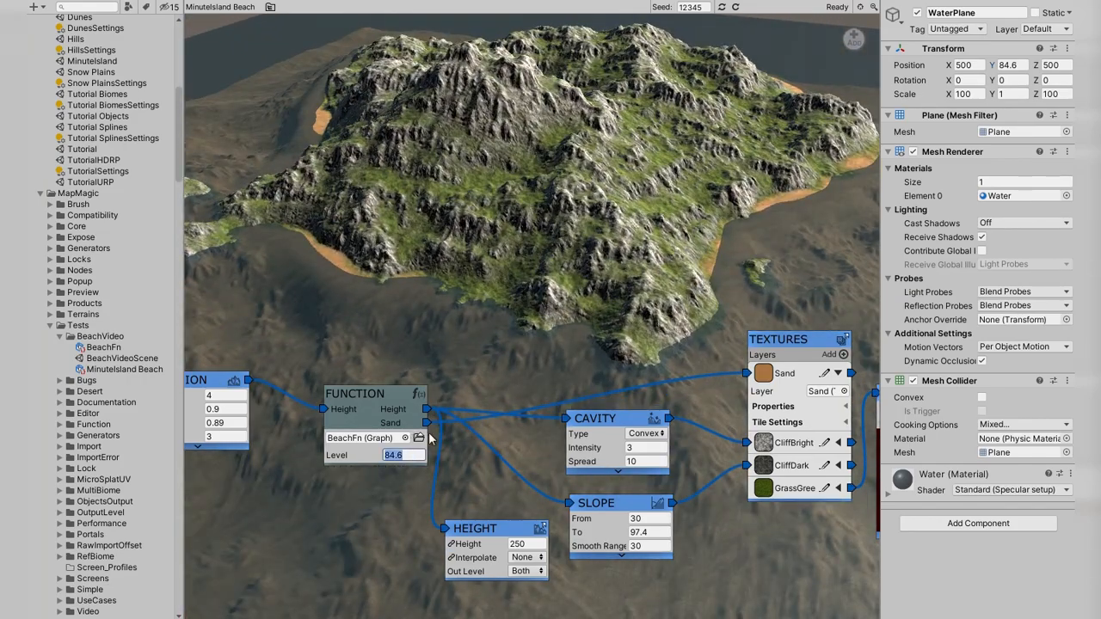
type("30")
left_click(1011, 64)
type("30")
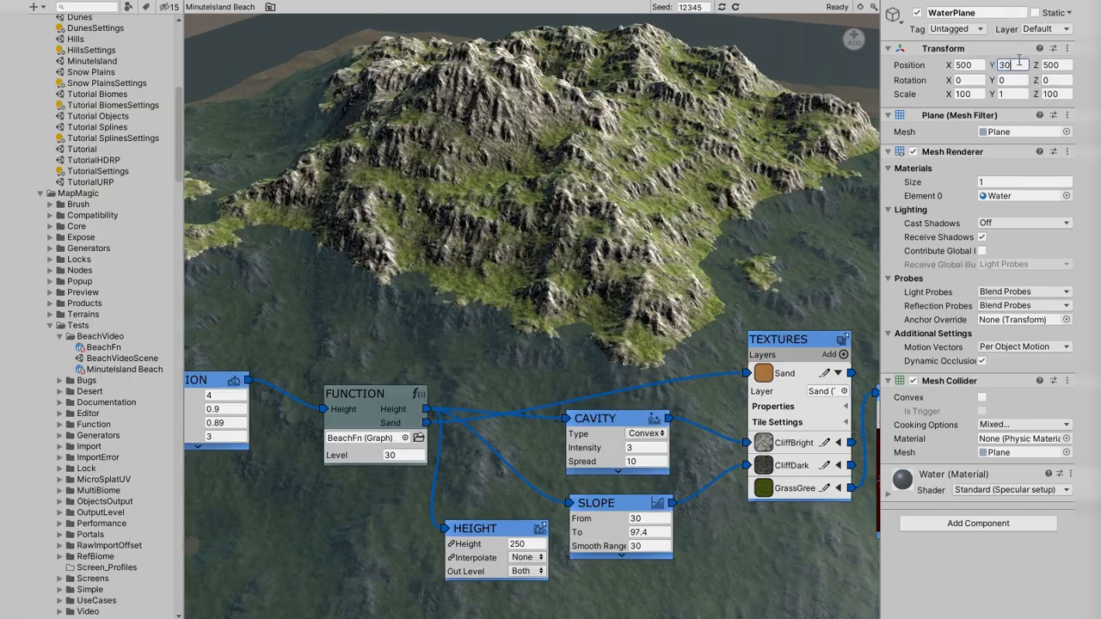
Step: Set the BeachFn function's Level and the WaterPlane's Y position back to 50
left_click_drag(713, 258, 640, 327, "alt")
type("50")
key("Return")
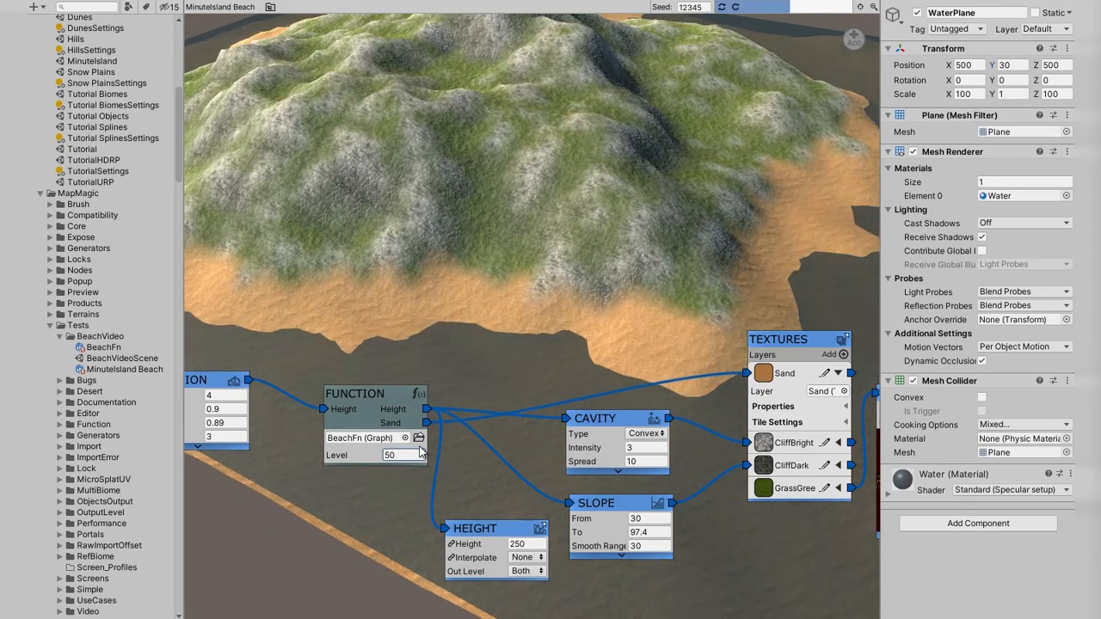
left_click(1012, 65)
type("50")
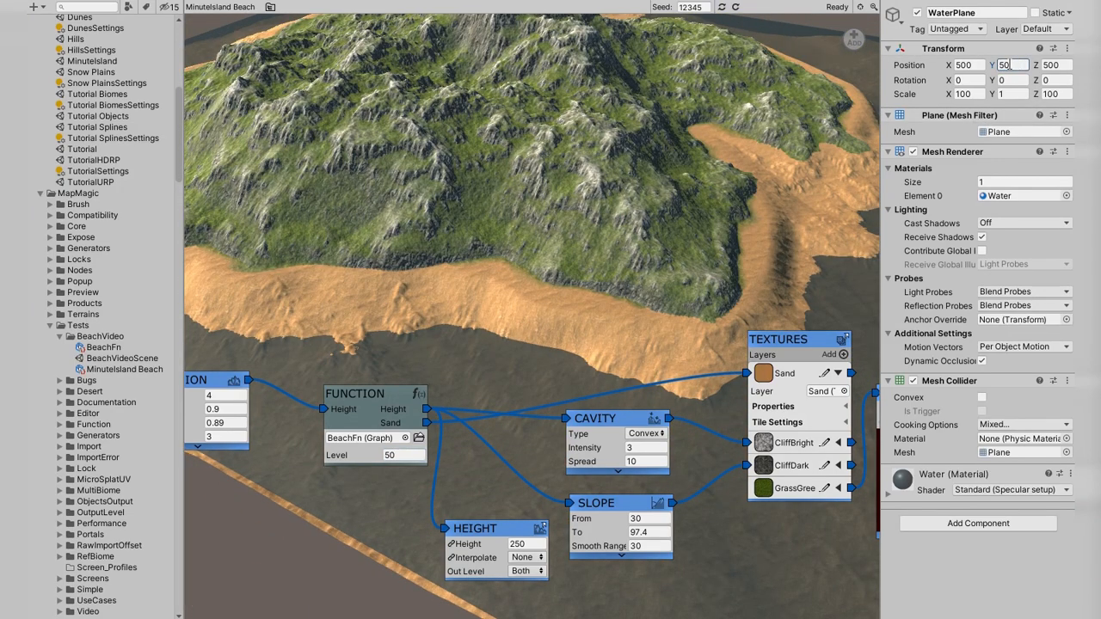
key("Return")
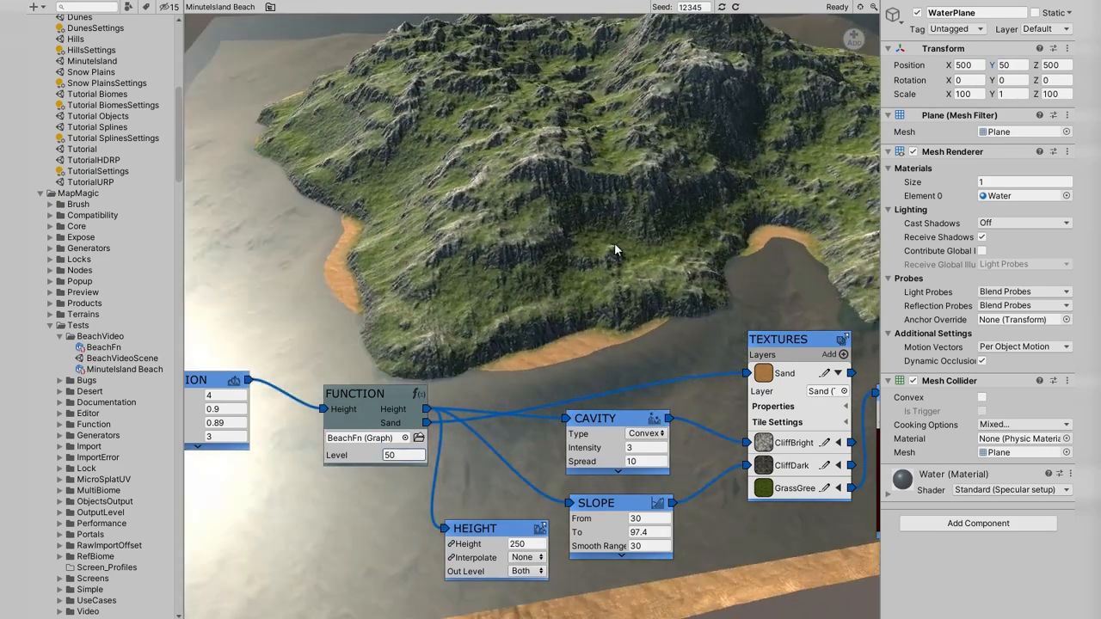